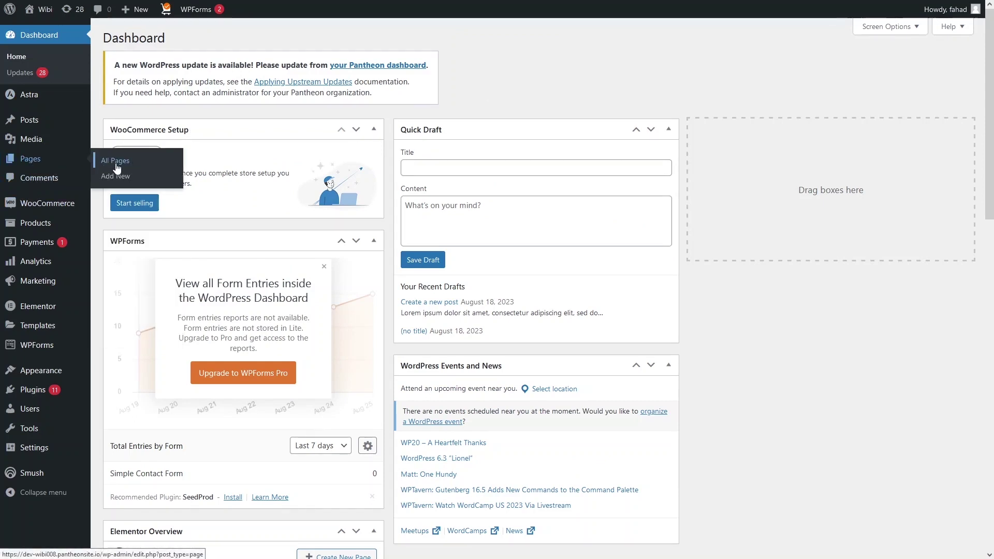
- Open the Cart page from the pages list for editing with Elementor in a separate browser tab
{"action": "left_click", "coordinate": [116, 162]}
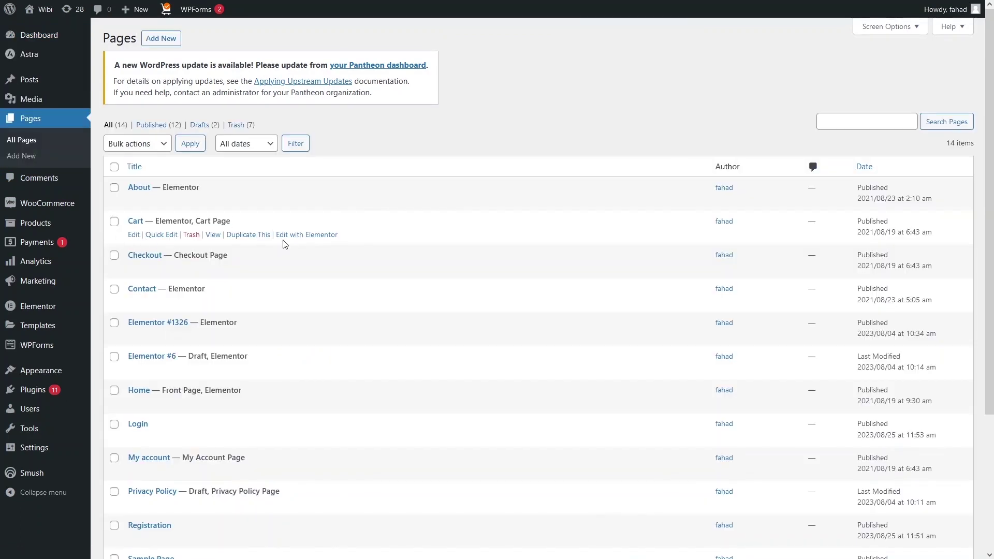
{"action": "left_click", "coordinate": [293, 239]}
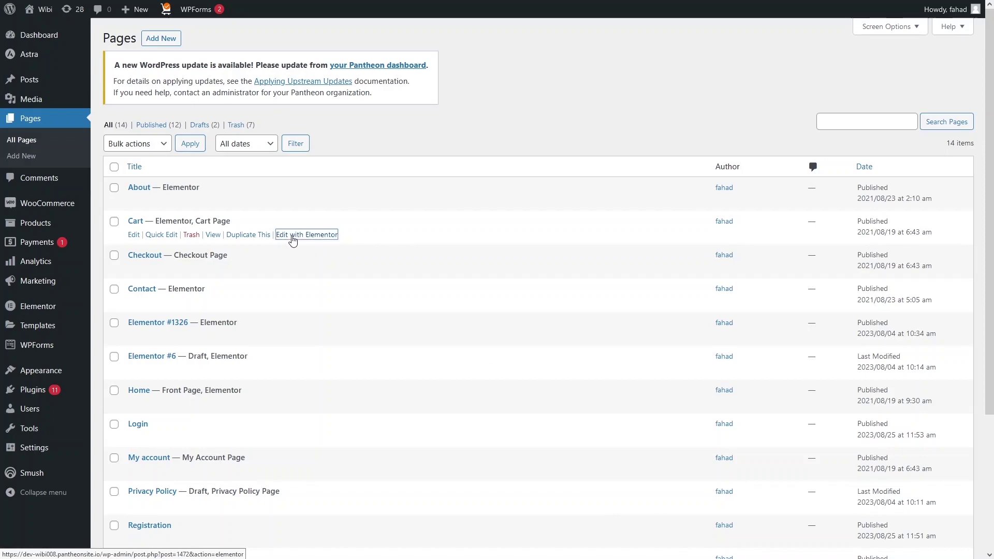
{"action": "key", "text": "ctrl+shift+Tab"}
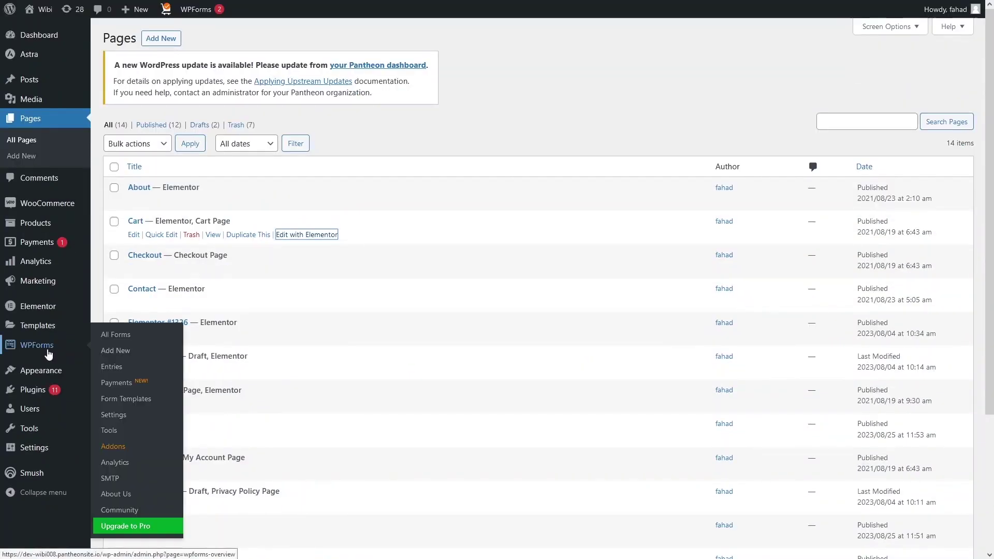
- Search for codesigner among the plugins that can be added and install the CoDesigner plugin
{"action": "mouse_move", "coordinate": [44, 391]}
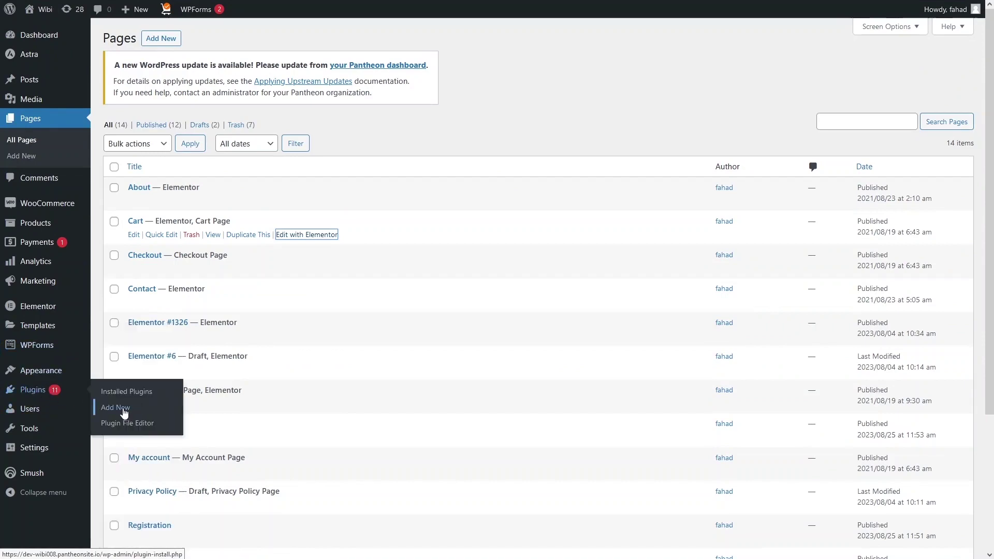
{"action": "left_click", "coordinate": [122, 409]}
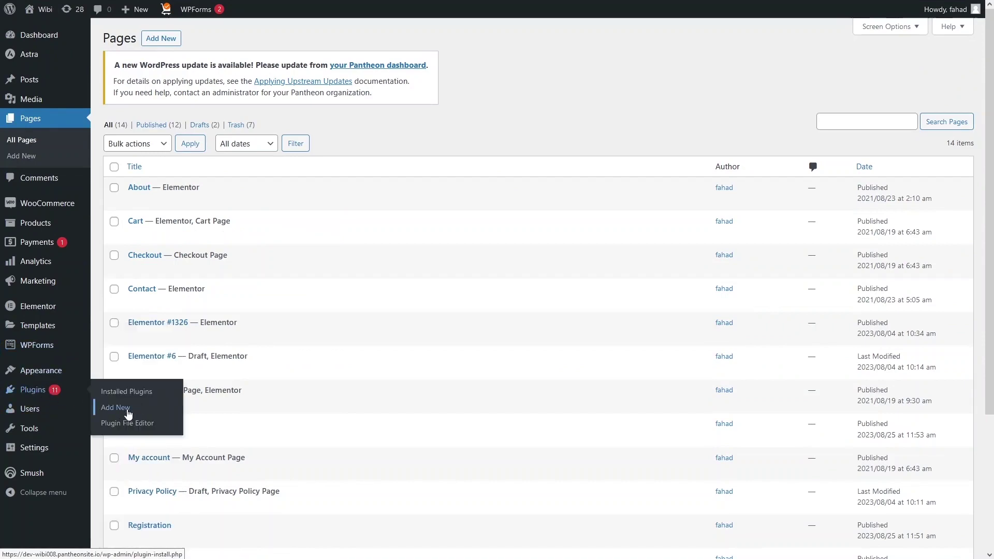
{"action": "left_click", "coordinate": [860, 128]}
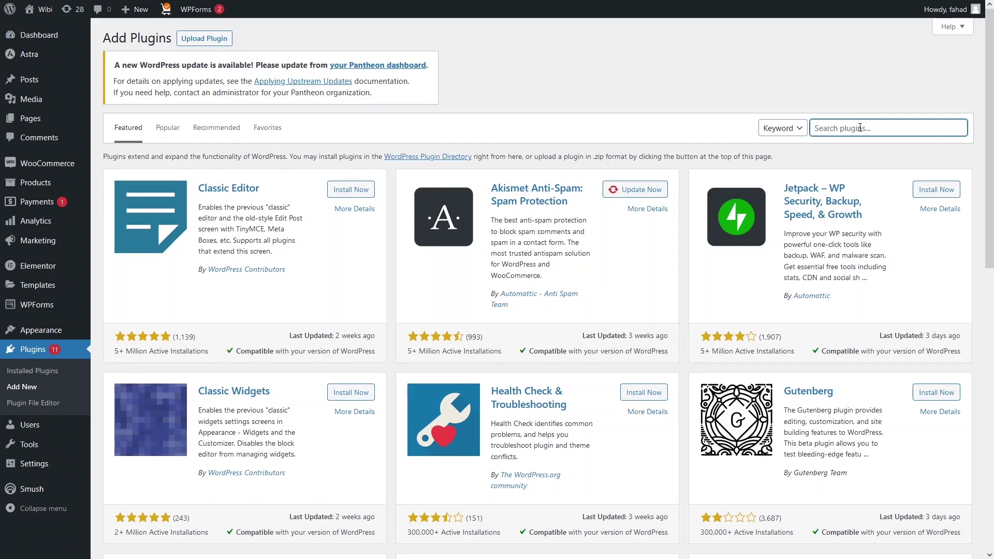
{"action": "type", "text": "code"}
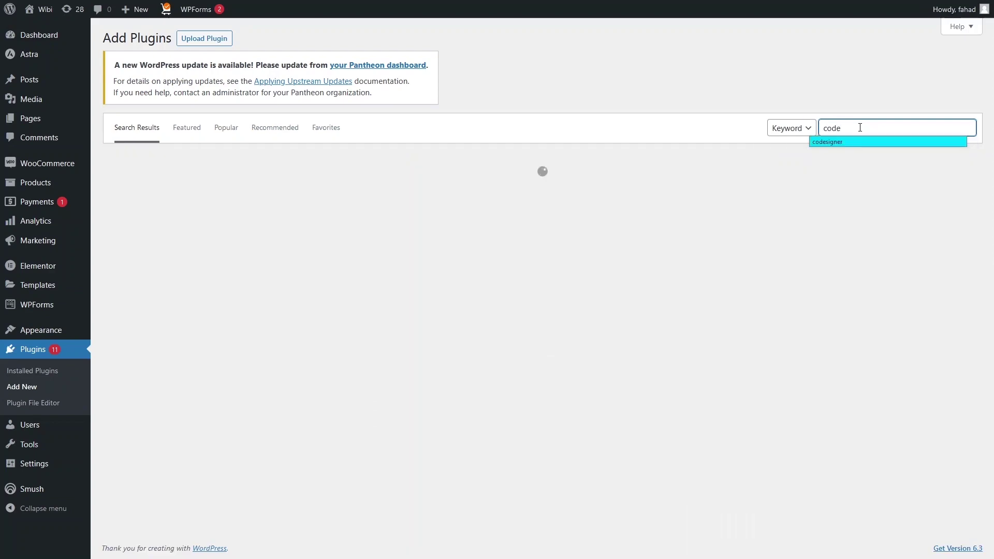
{"action": "key", "text": "Return"}
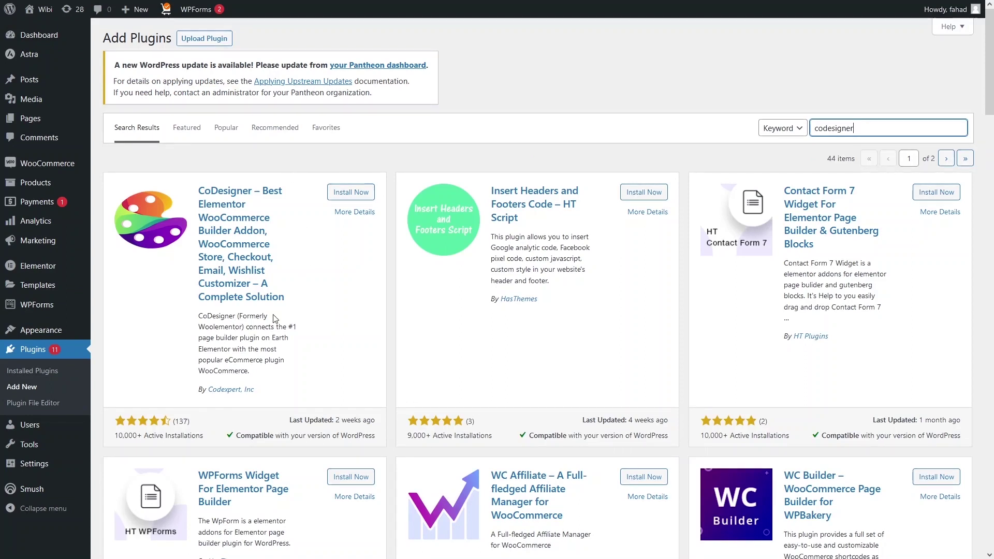
{"action": "double_click", "coordinate": [241, 325]}
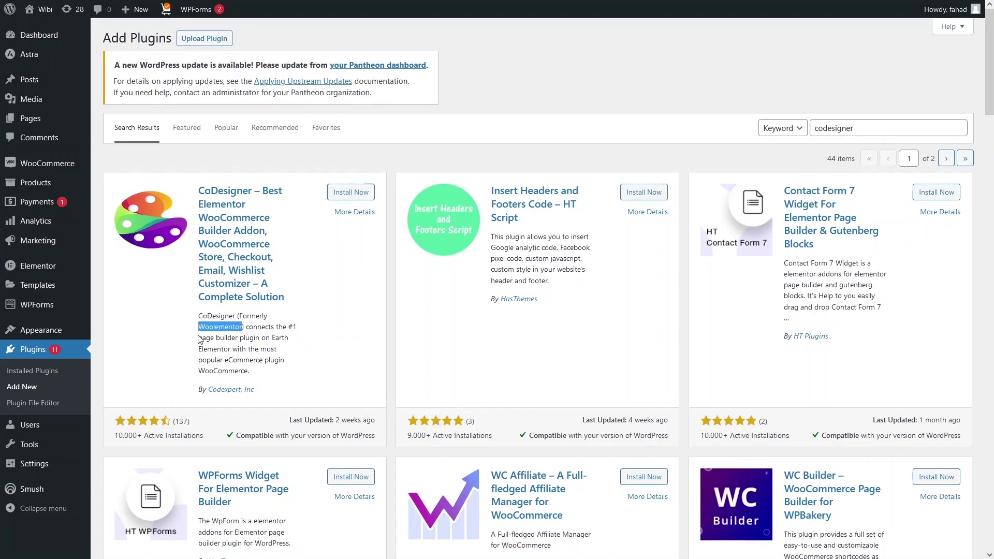
{"action": "left_click_drag", "start_coordinate": [246, 327], "coordinate": [205, 327]}
{"action": "left_click", "coordinate": [348, 192]}
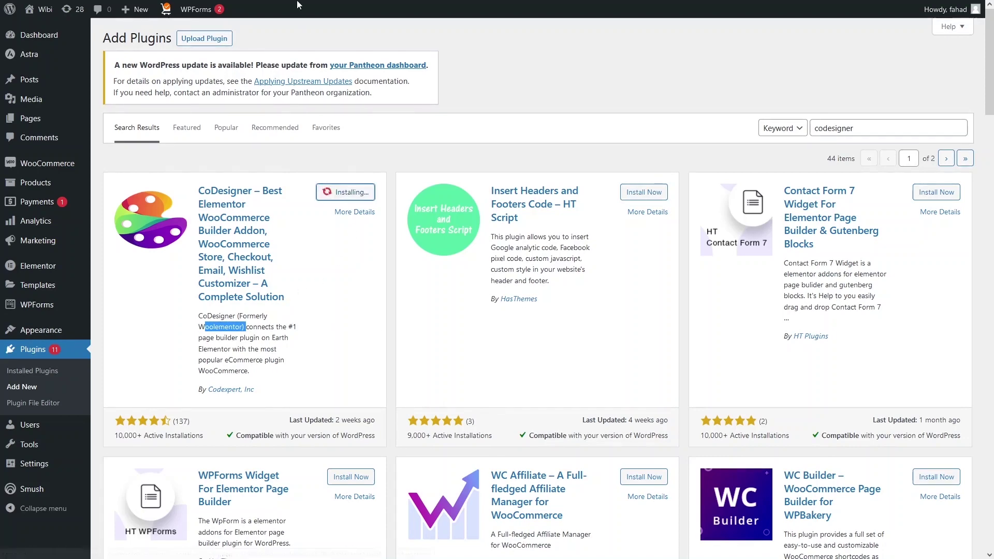
- Examine the existing cart layout on the Cart page in the Elementor editor
{"action": "mouse_move", "coordinate": [290, 3]}
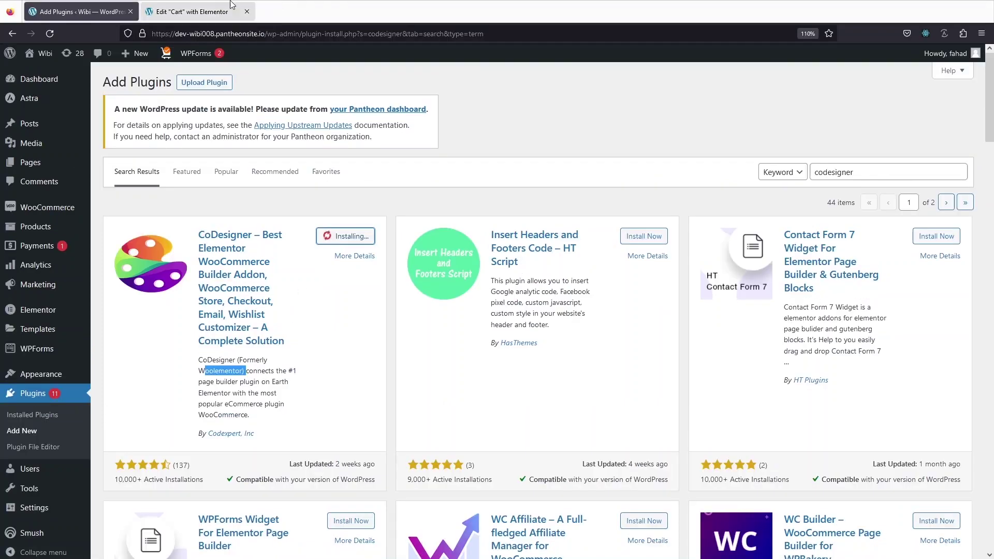
{"action": "left_click", "coordinate": [190, 5]}
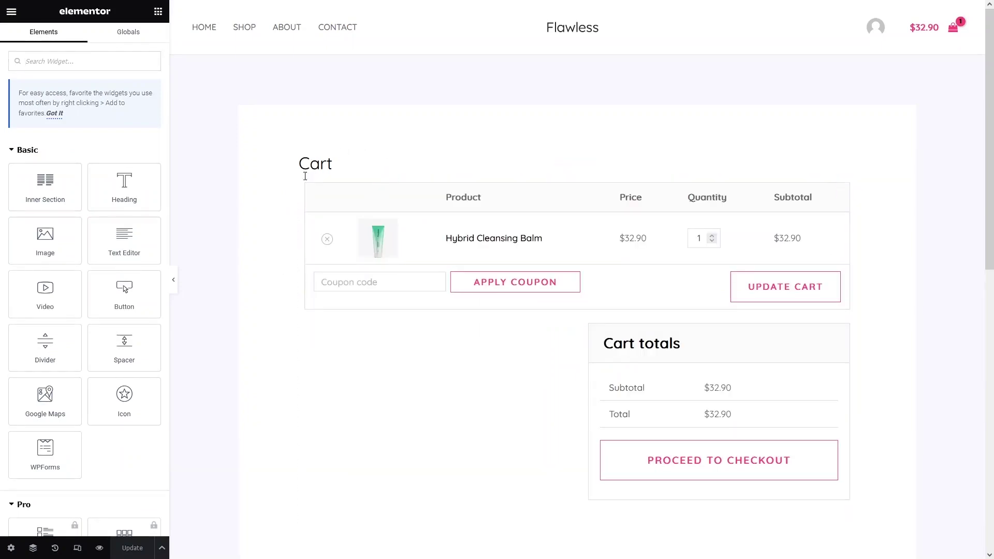
{"action": "scroll", "coordinate": [273, 293], "scroll_direction": "down", "scroll_amount": 2}
{"action": "scroll", "coordinate": [274, 291], "scroll_direction": "up", "scroll_amount": 2}
- Open the CoDesigner plugin's settings page and inspect the shortcode widget behind the cart table on the Cart page
{"action": "left_click", "coordinate": [67, 7]}
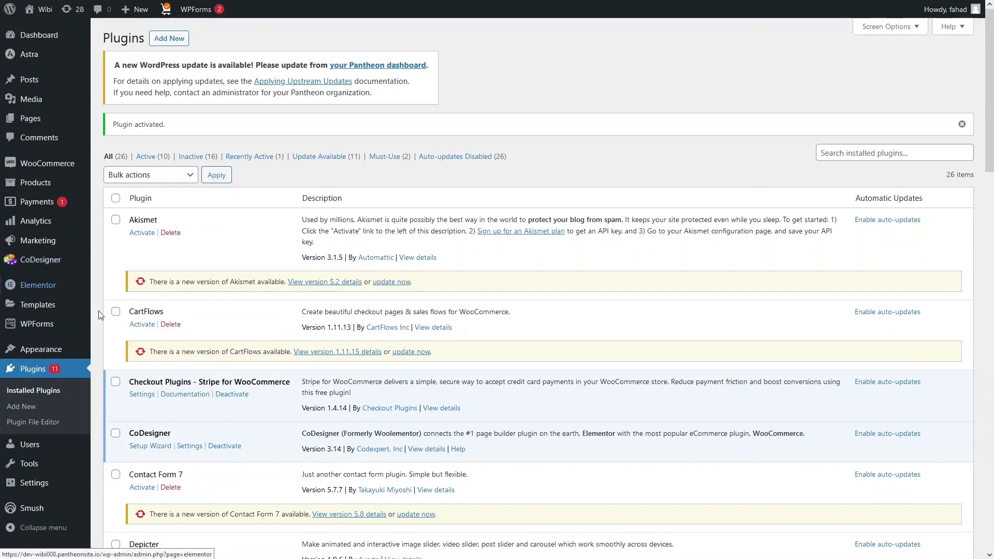
{"action": "left_click", "coordinate": [40, 267]}
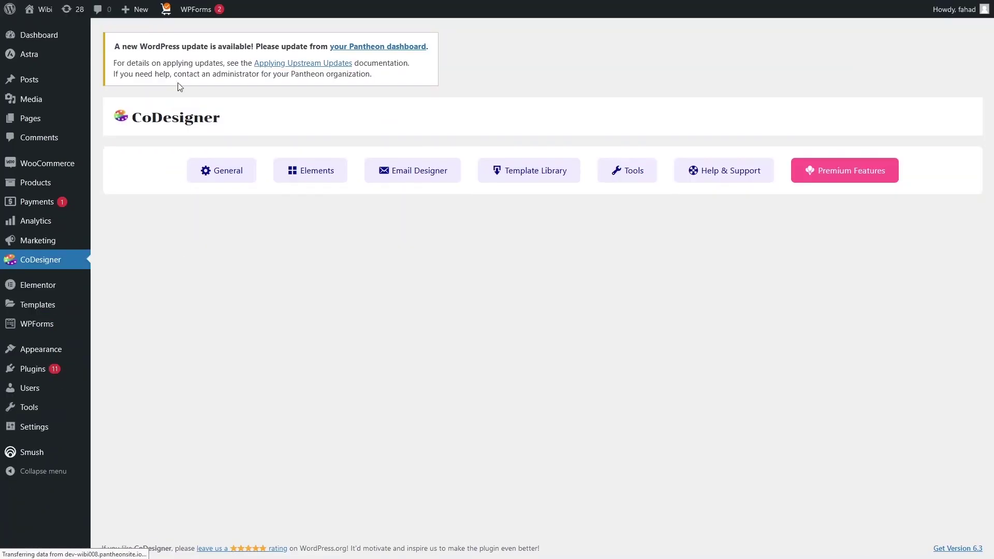
{"action": "left_click", "coordinate": [212, 7]}
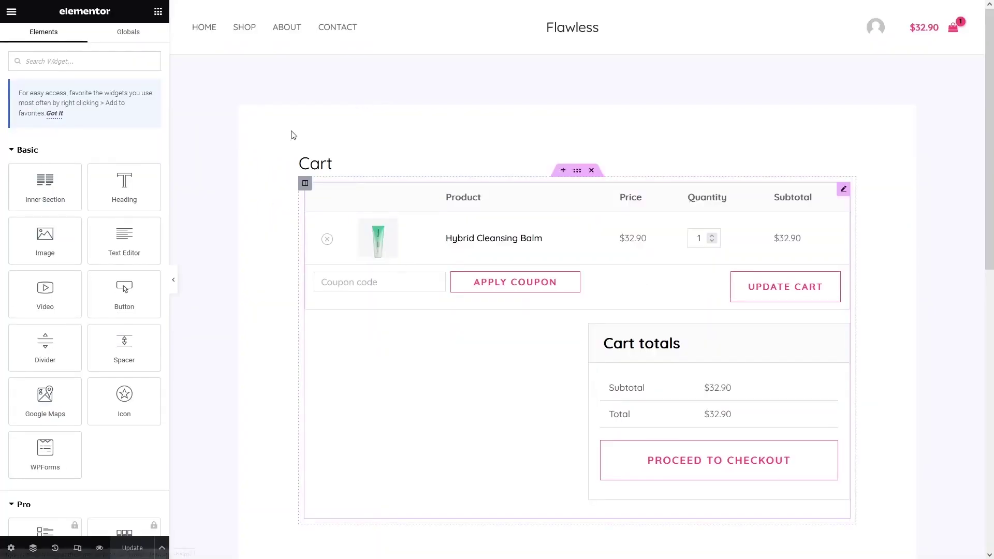
{"action": "left_click", "coordinate": [450, 200]}
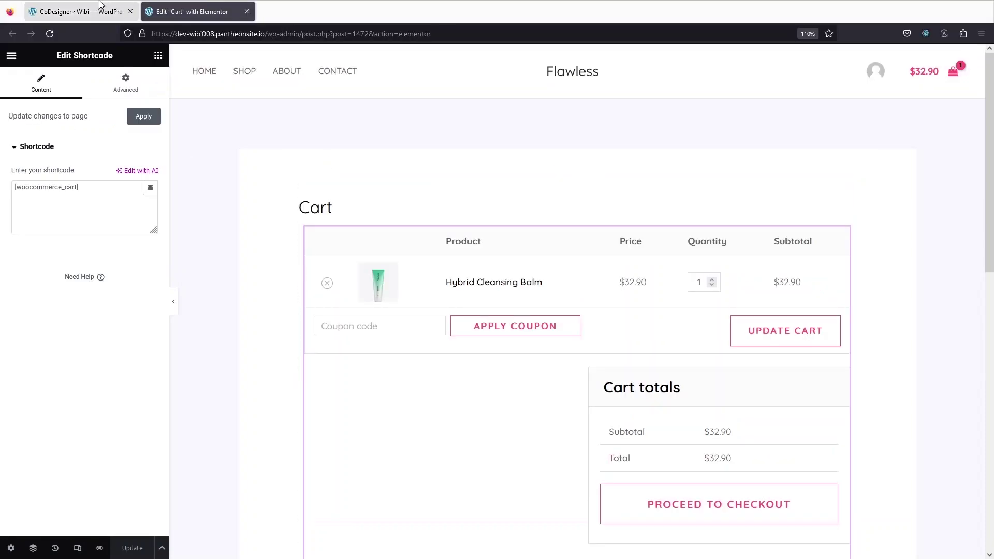
- Enable the Cart Items, Cart Overview and Coupon Form elements in CoDesigner's Cart group and save the settings
{"action": "left_click", "coordinate": [117, 20]}
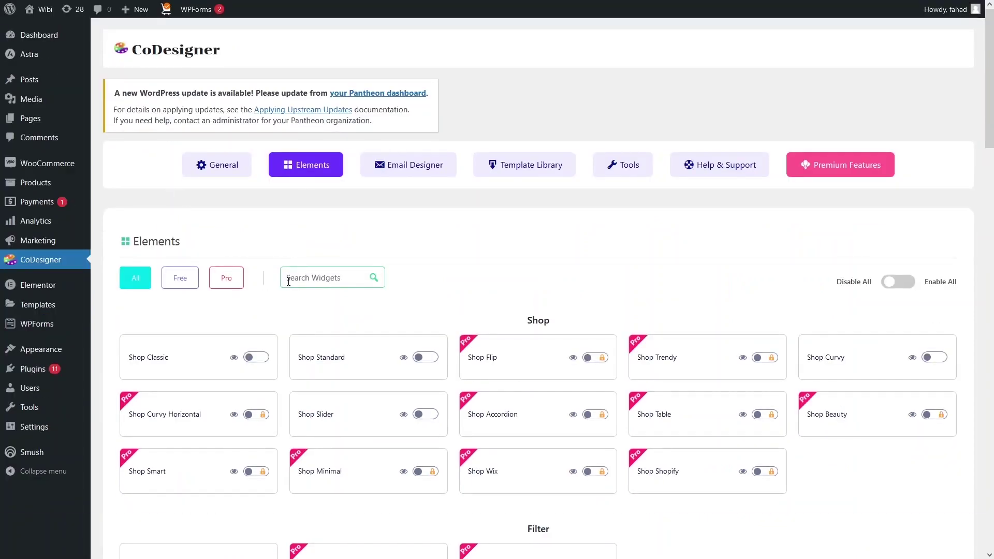
{"action": "scroll", "coordinate": [289, 282], "scroll_direction": "down", "scroll_amount": 2}
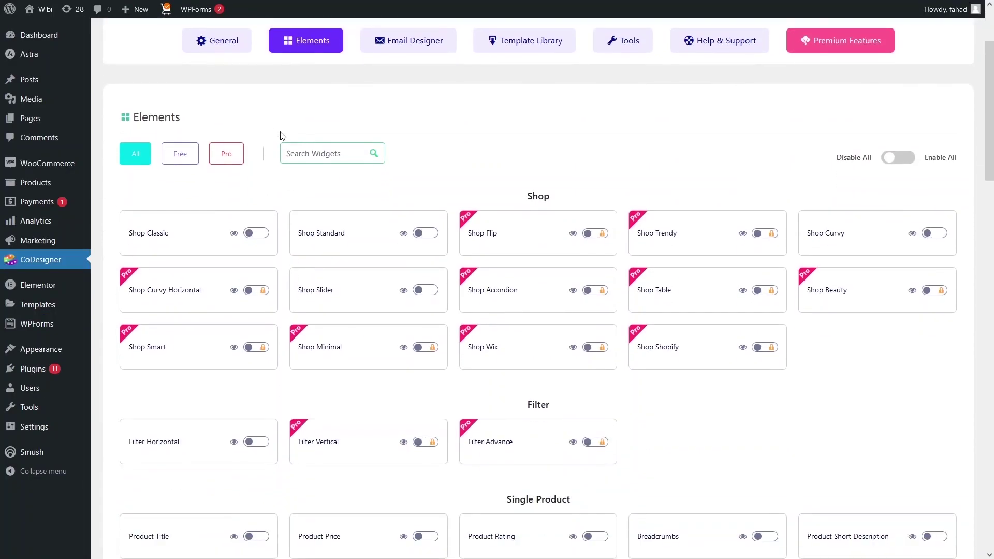
{"action": "left_click_drag", "start_coordinate": [990, 132], "coordinate": [989, 432]}
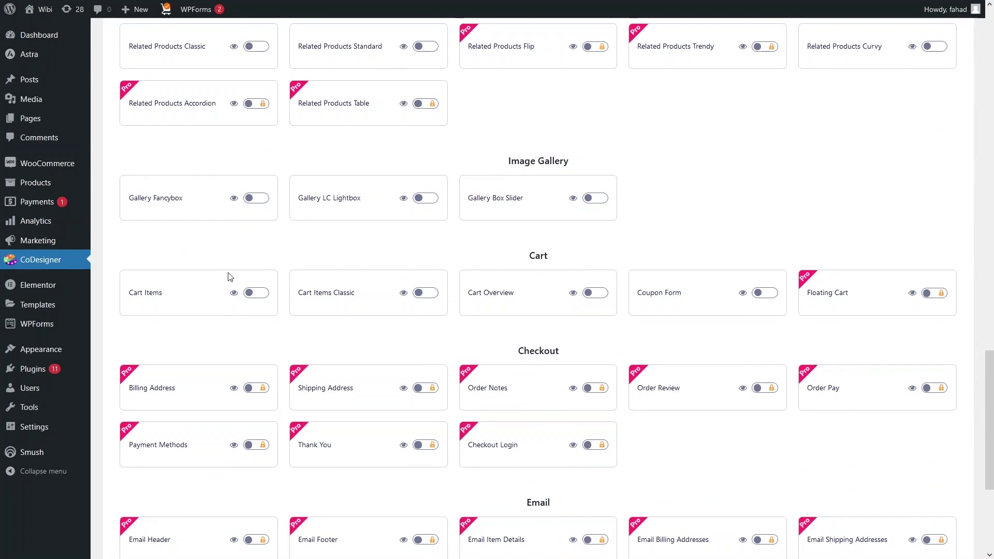
{"action": "left_click", "coordinate": [257, 300]}
{"action": "left_click", "coordinate": [593, 297]}
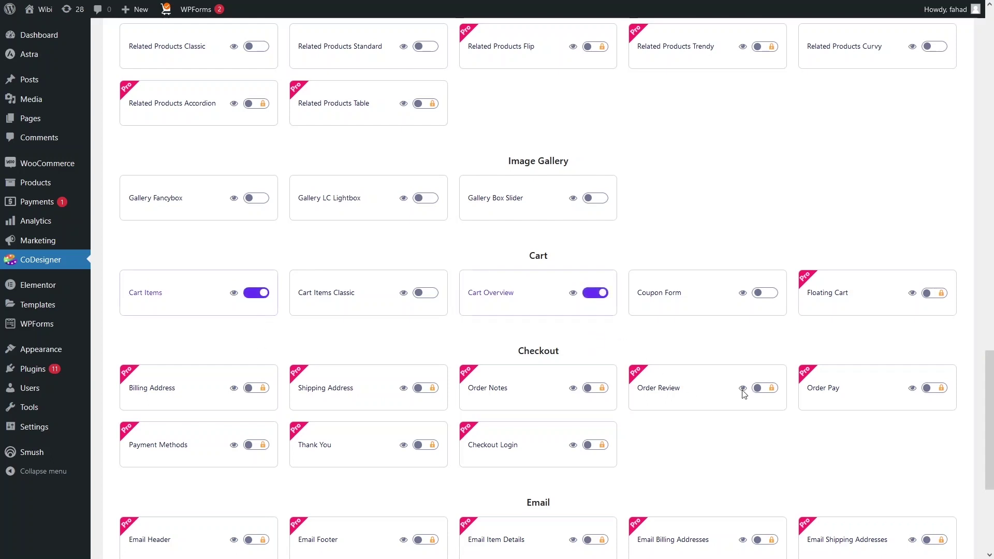
{"action": "left_click", "coordinate": [762, 294]}
{"action": "scroll", "coordinate": [943, 362], "scroll_direction": "down", "scroll_amount": 5}
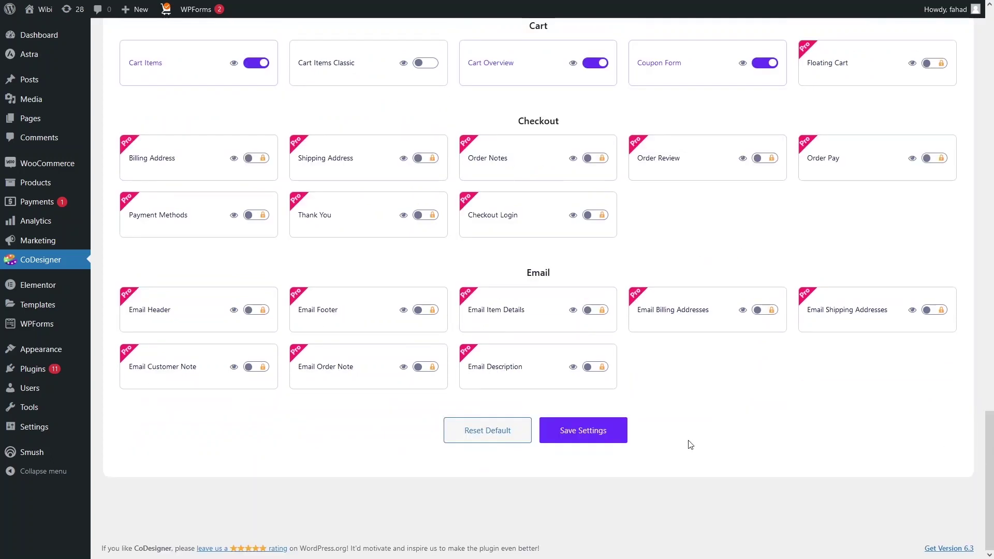
{"action": "left_click", "coordinate": [585, 436]}
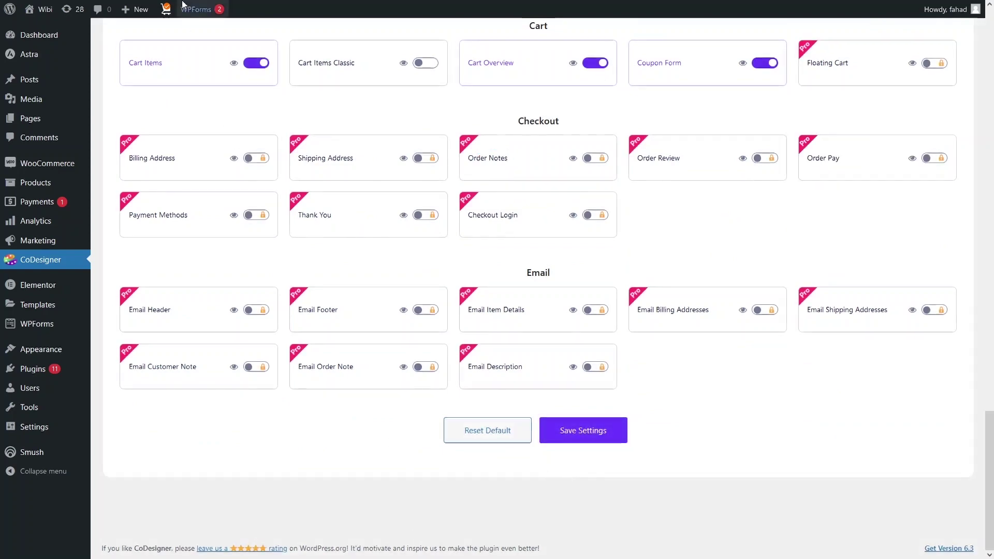
- Reload the Cart page's Elementor editor and collapse the Basic and Pro widget groups to reach the CoDesigner - Cart widgets
{"action": "left_click", "coordinate": [212, 8]}
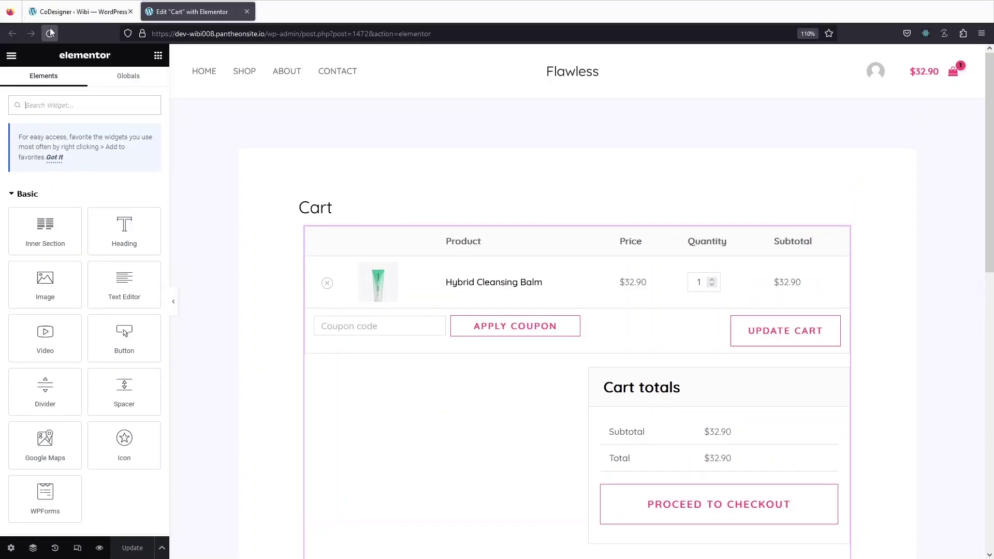
{"action": "left_click", "coordinate": [50, 33]}
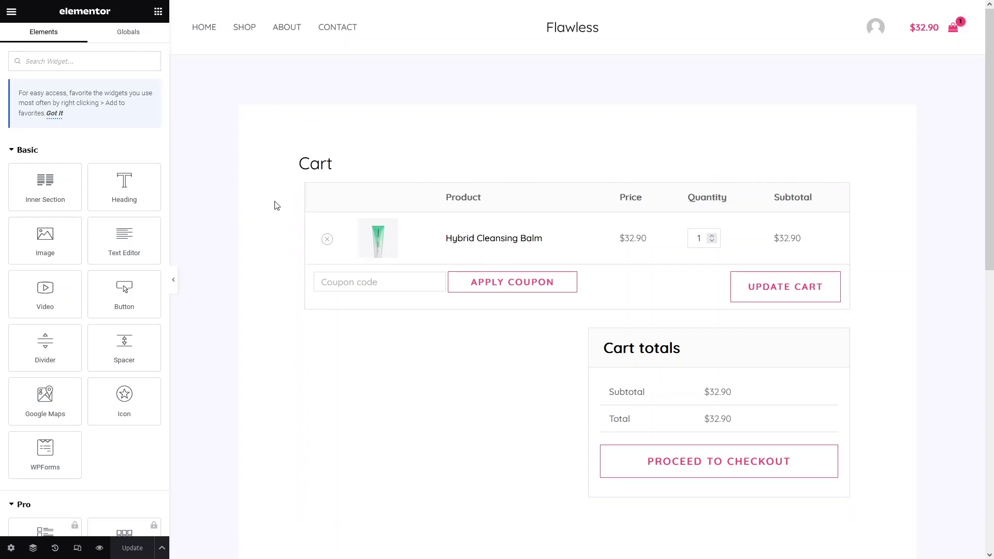
{"action": "left_click", "coordinate": [56, 3]}
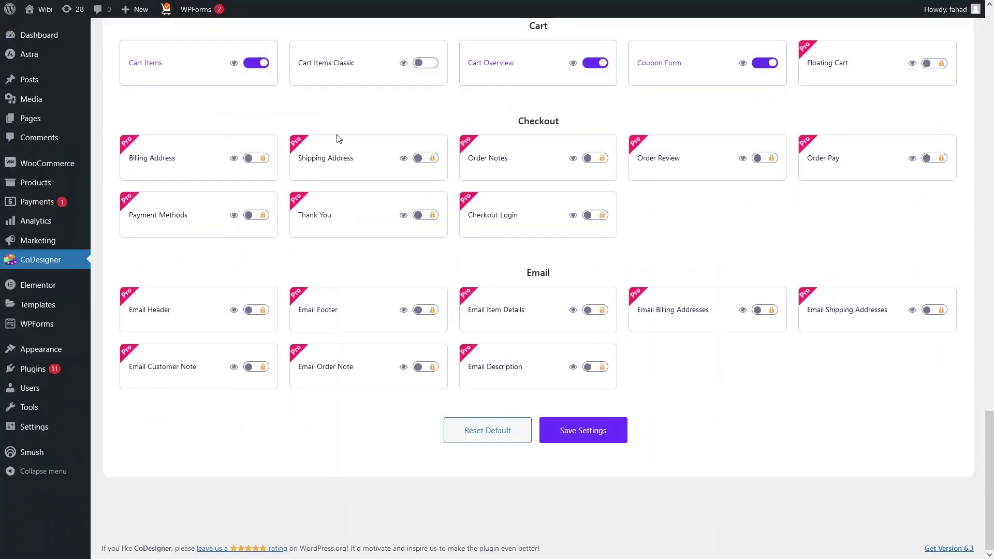
{"action": "left_click", "coordinate": [199, 5]}
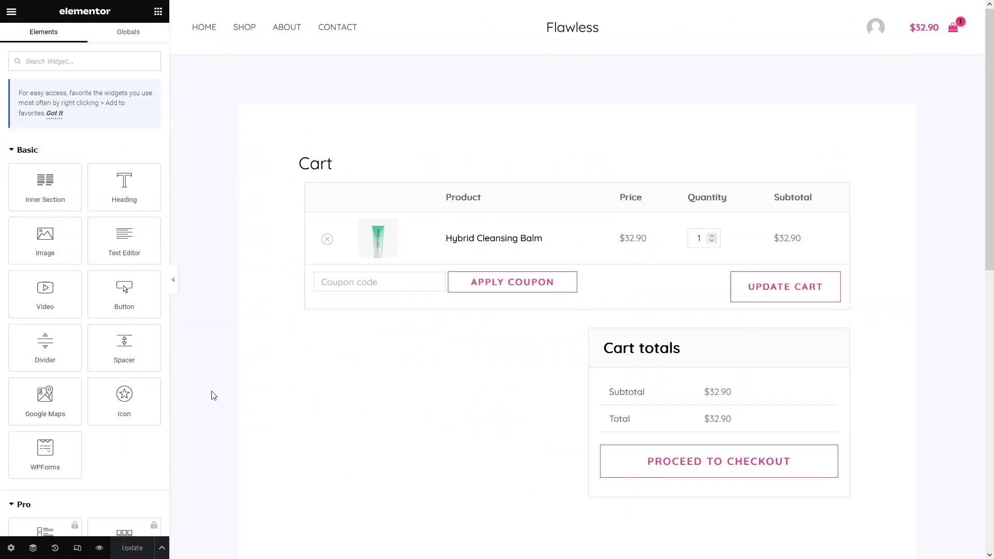
{"action": "left_click", "coordinate": [28, 150]}
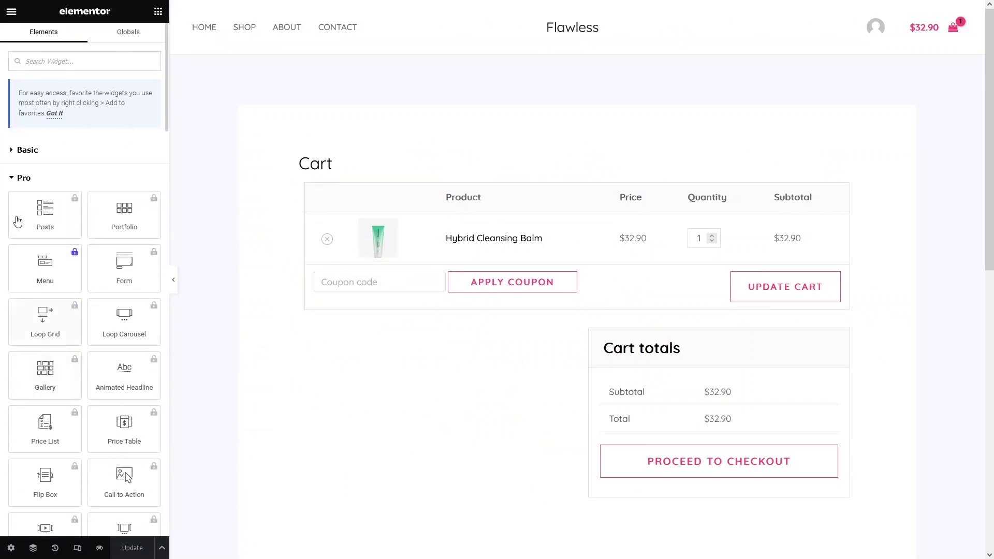
{"action": "left_click", "coordinate": [20, 178]}
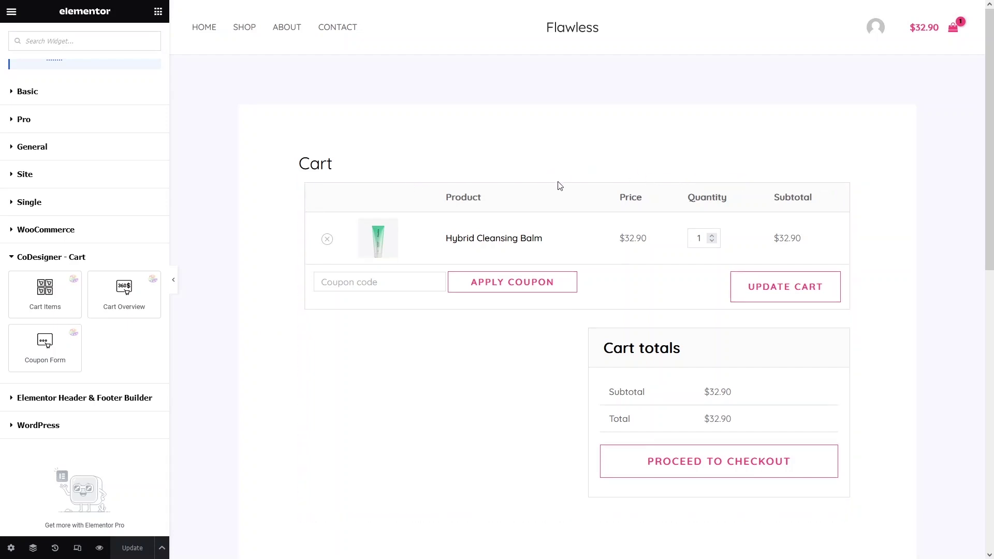
- Replace the existing cart section with a single-column section containing the CoDesigner Cart Items widget
{"action": "left_click", "coordinate": [591, 170]}
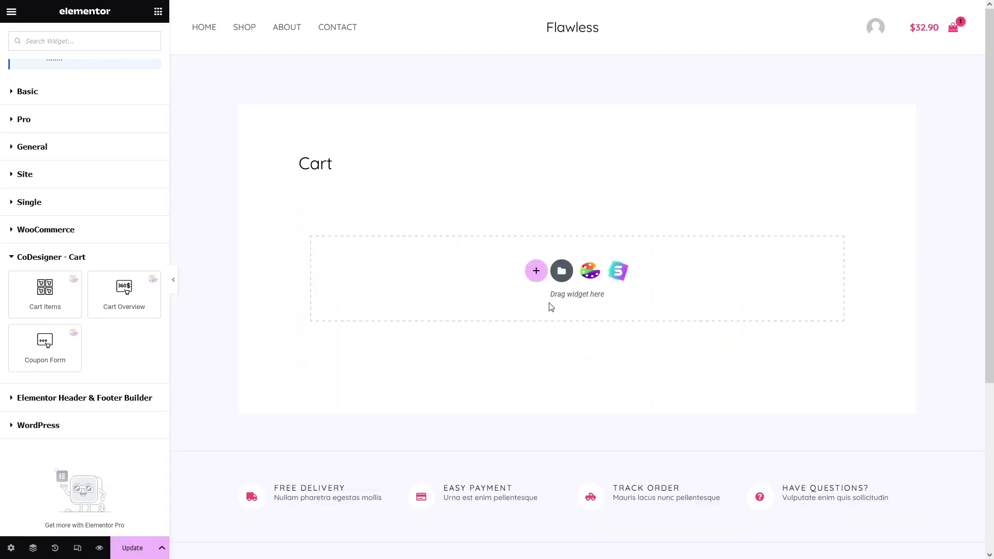
{"action": "left_click", "coordinate": [536, 270]}
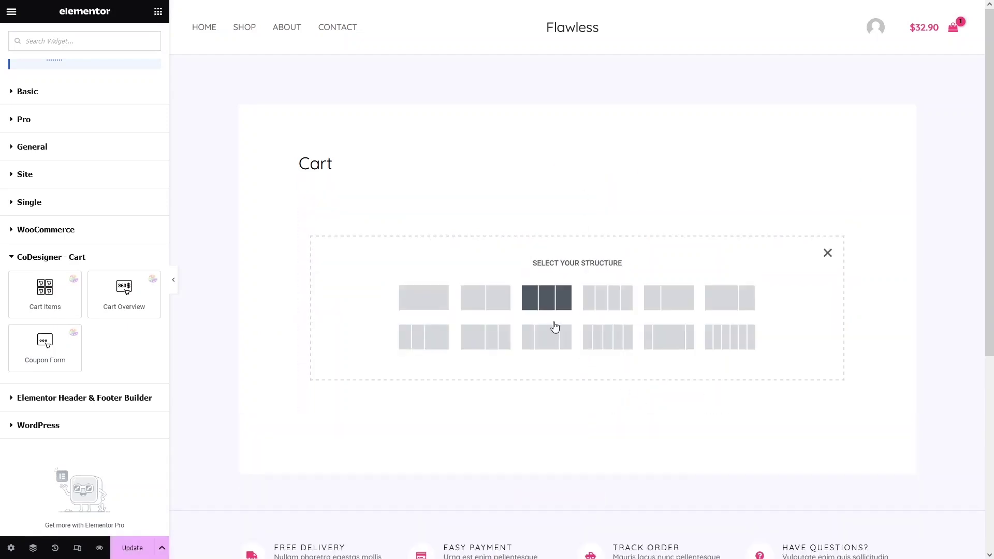
{"action": "left_click", "coordinate": [429, 303]}
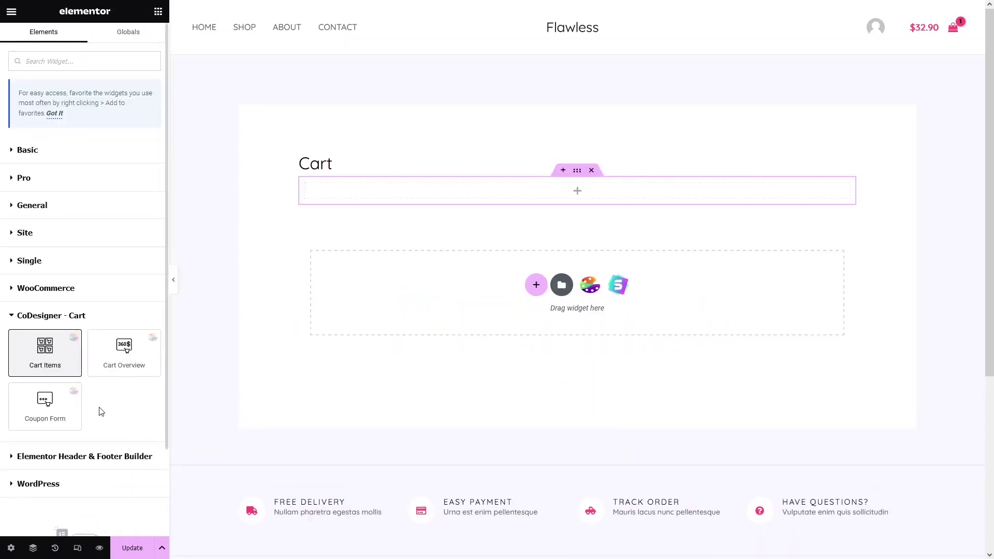
{"action": "left_click_drag", "start_coordinate": [39, 357], "coordinate": [510, 192]}
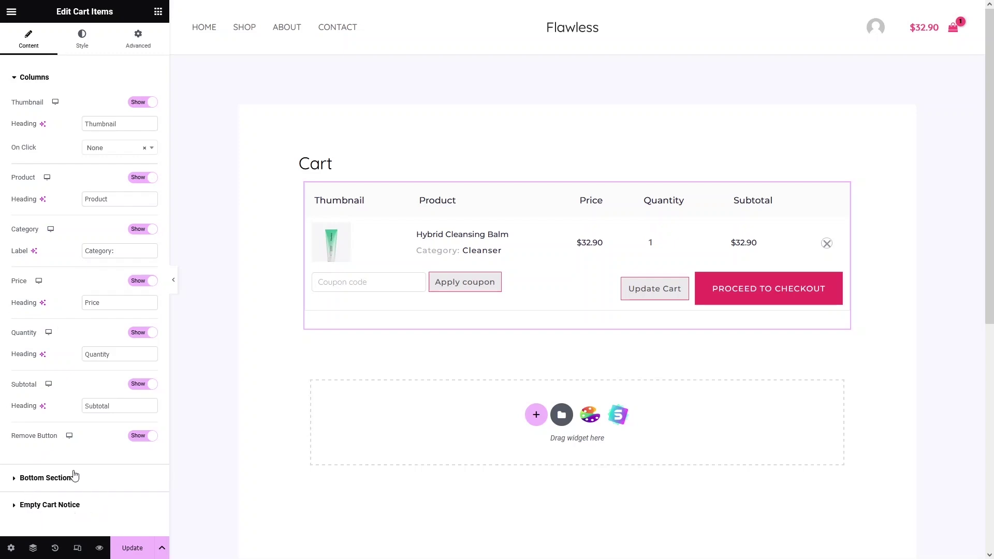
- Hide and show the Thumbnail column of the Cart Items widget again, and set its heading to Image
{"action": "left_click", "coordinate": [148, 105]}
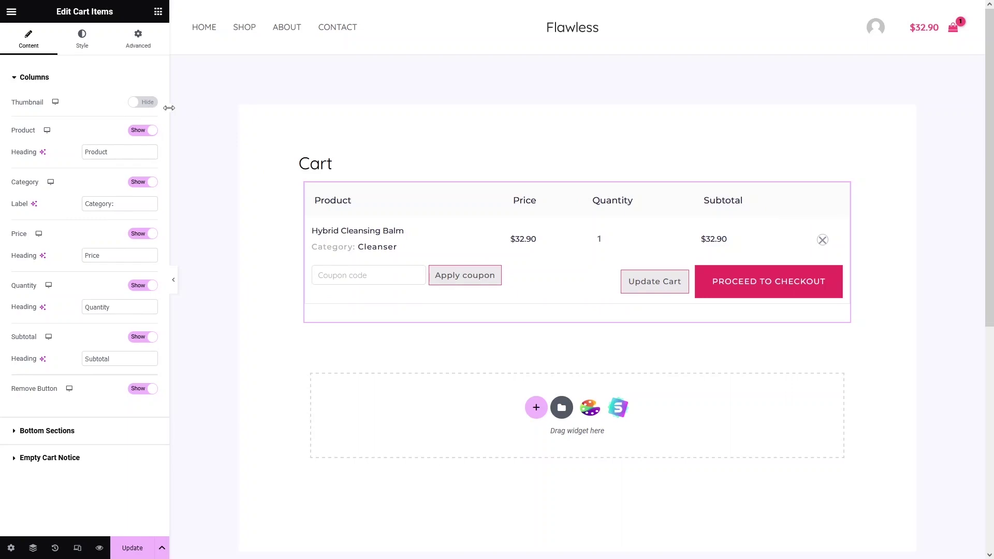
{"action": "left_click", "coordinate": [139, 105]}
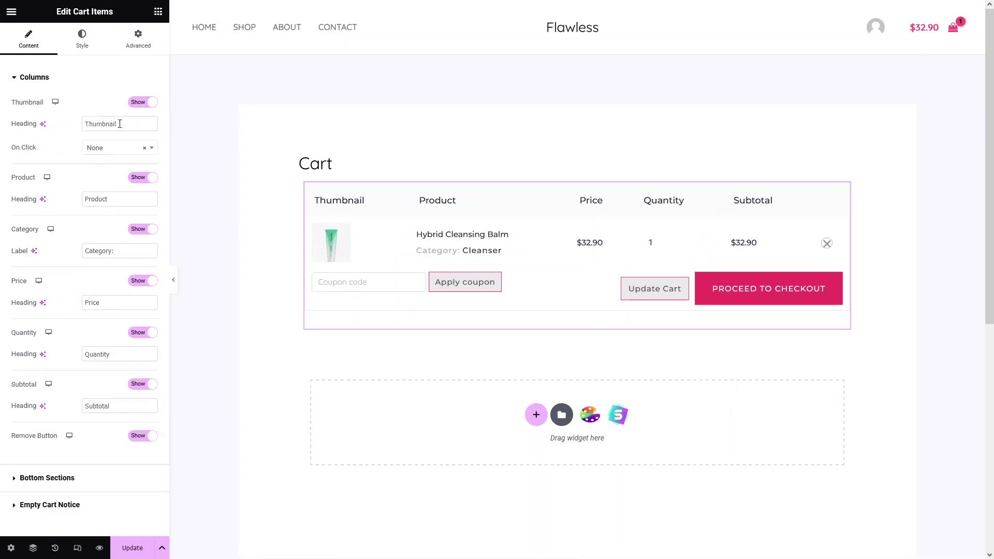
{"action": "left_click_drag", "start_coordinate": [133, 131], "coordinate": [2, 117]}
{"action": "type", "text": "Image"}
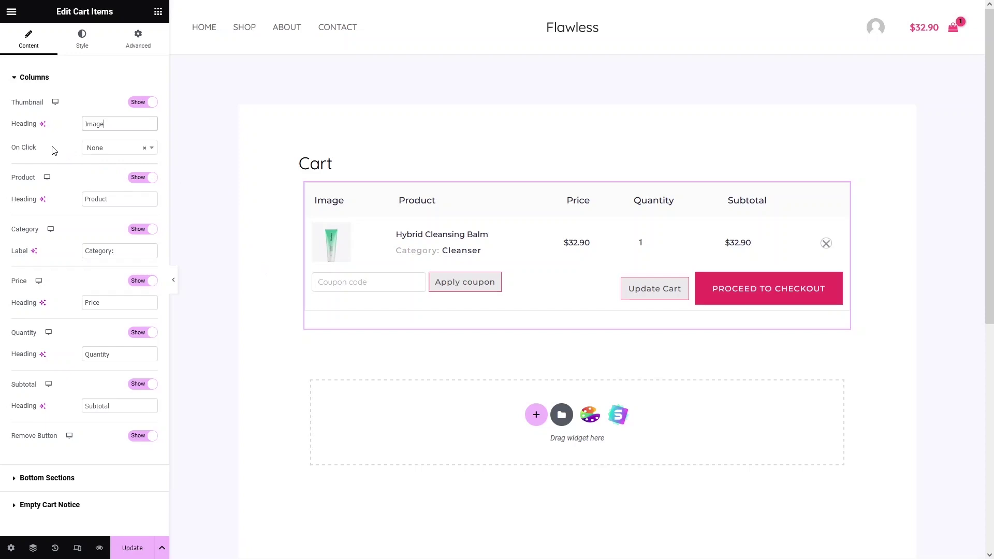
- Set the thumbnail's click action to Product Page, and hide and show the Product column again
{"action": "left_click", "coordinate": [121, 151]}
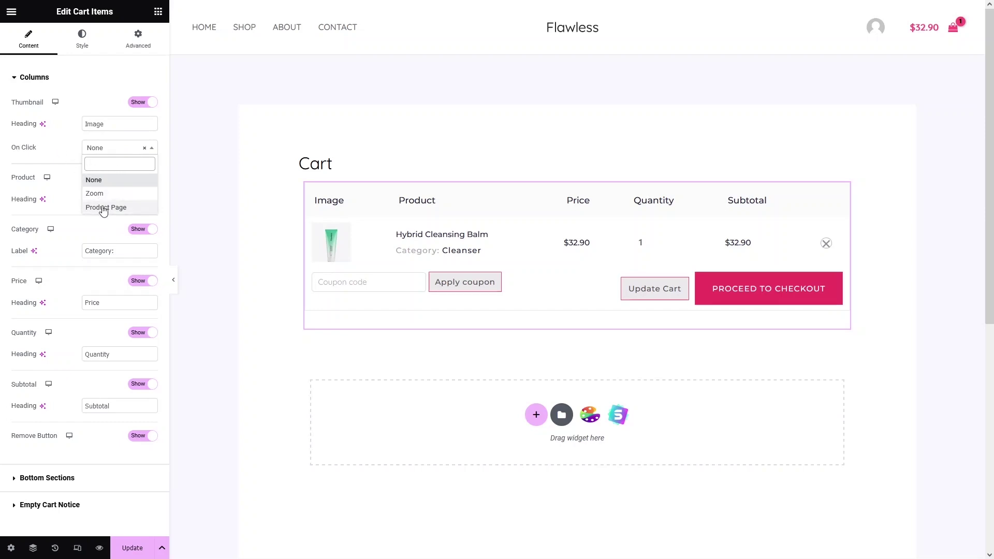
{"action": "left_click", "coordinate": [104, 208]}
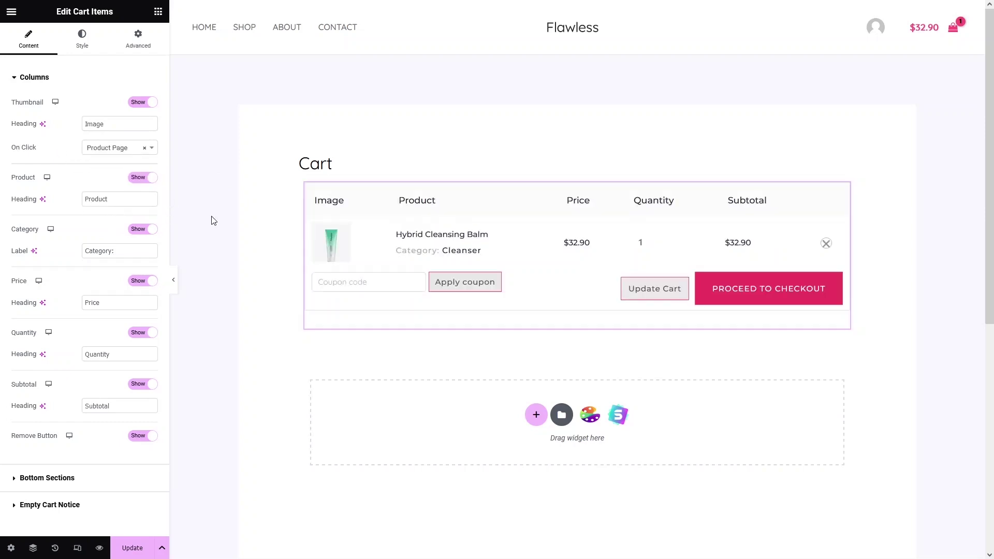
{"action": "left_click", "coordinate": [145, 177]}
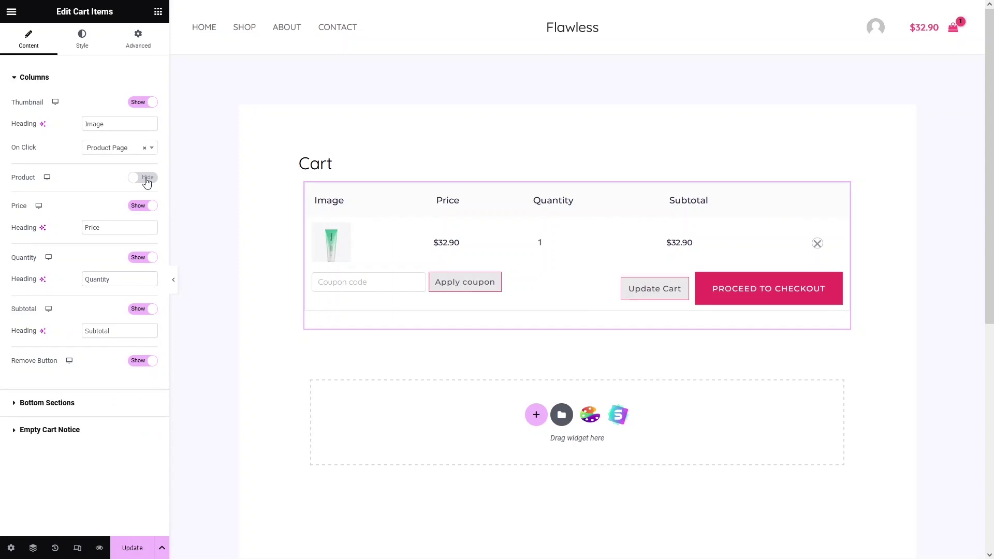
{"action": "left_click", "coordinate": [145, 177]}
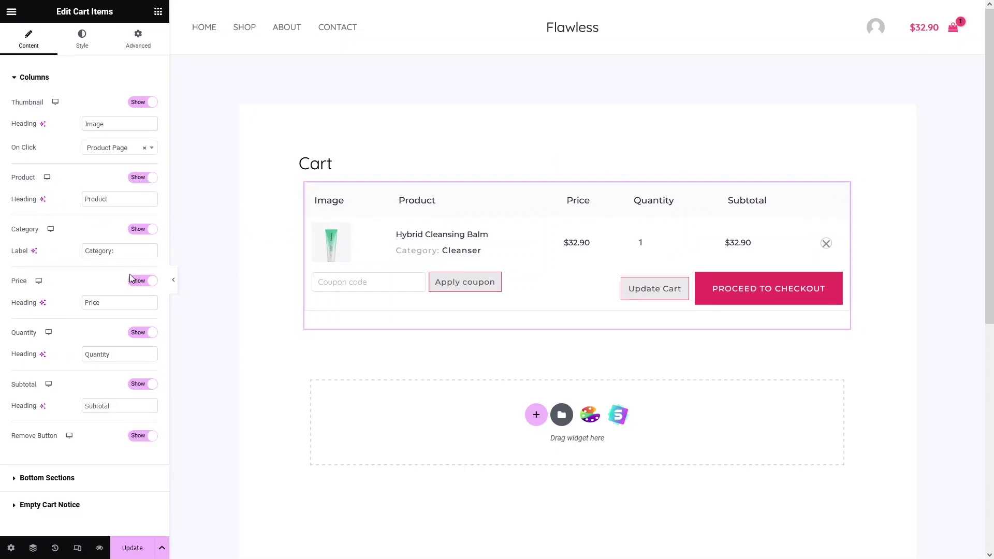
- Hide the Category and the Remove Button in the Cart Items table
{"action": "left_click", "coordinate": [138, 229]}
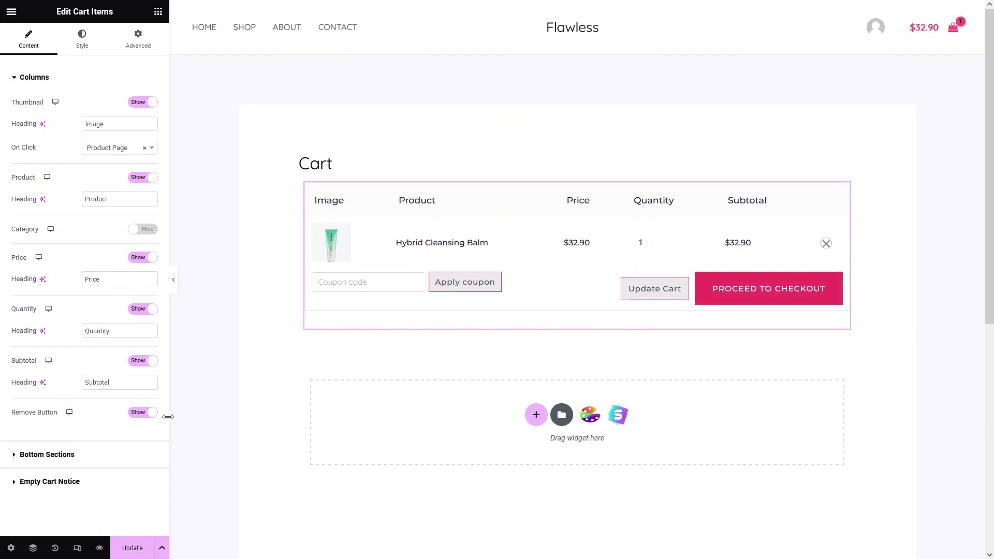
{"action": "left_click", "coordinate": [138, 414]}
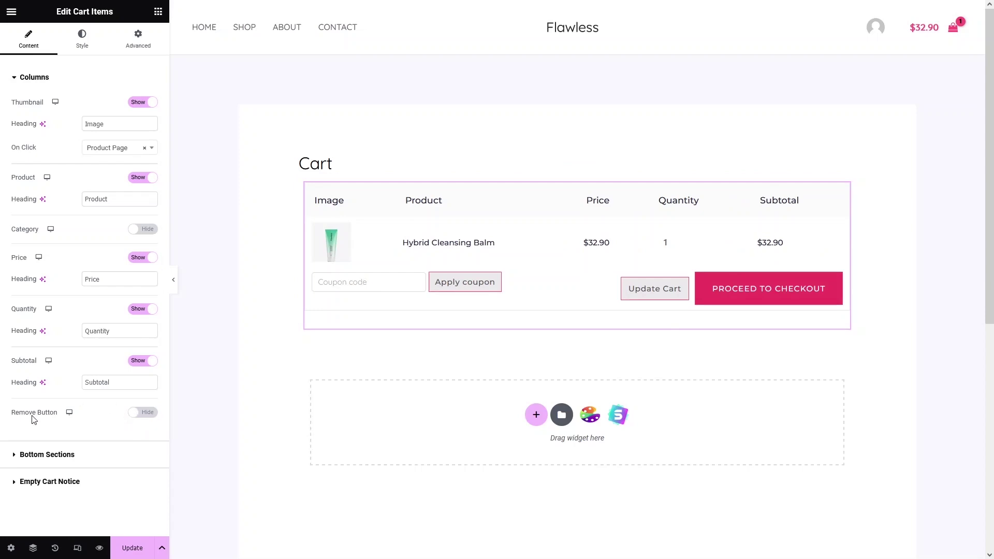
{"action": "left_click", "coordinate": [43, 77]}
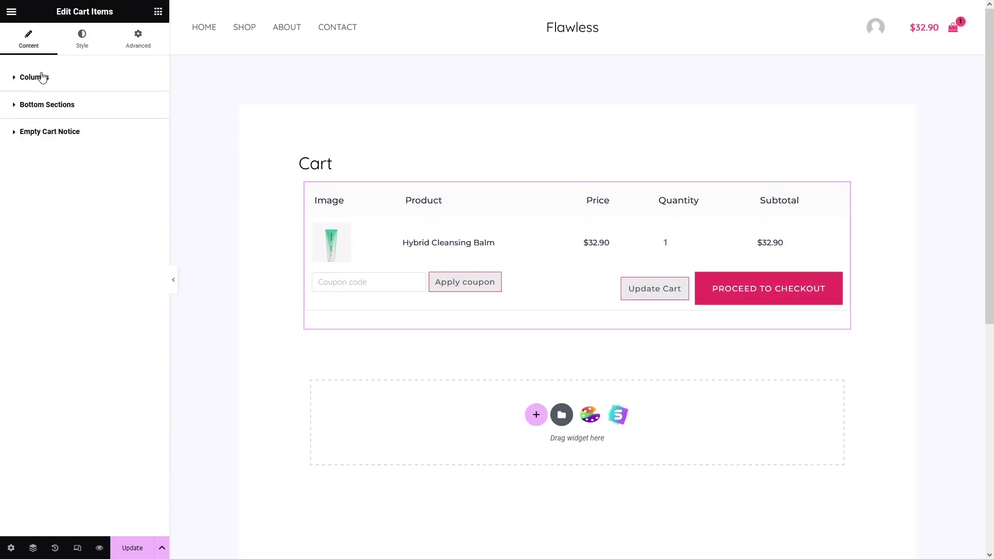
- Hide the Coupon Area in the Cart Items widget's Bottom Sections settings
{"action": "left_click", "coordinate": [45, 108]}
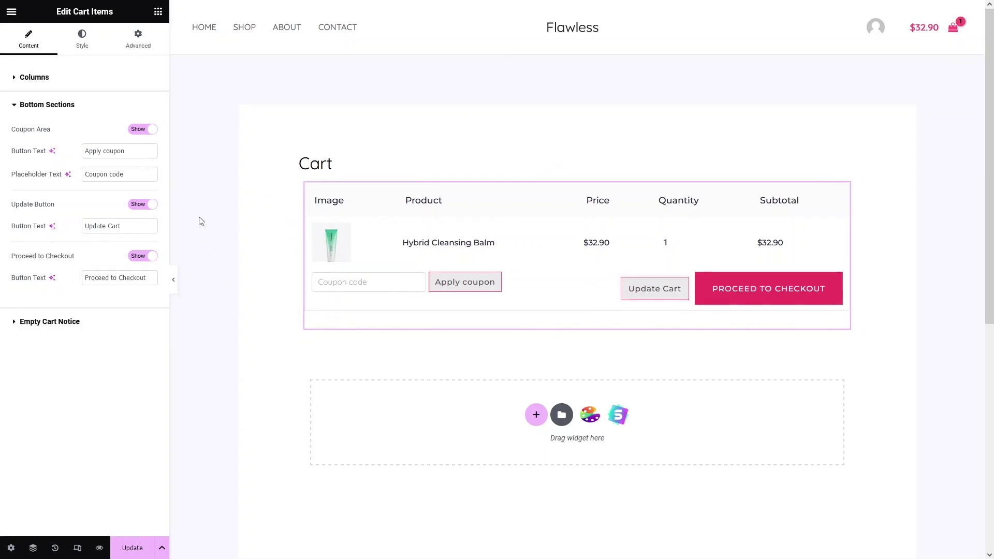
{"action": "left_click", "coordinate": [146, 131]}
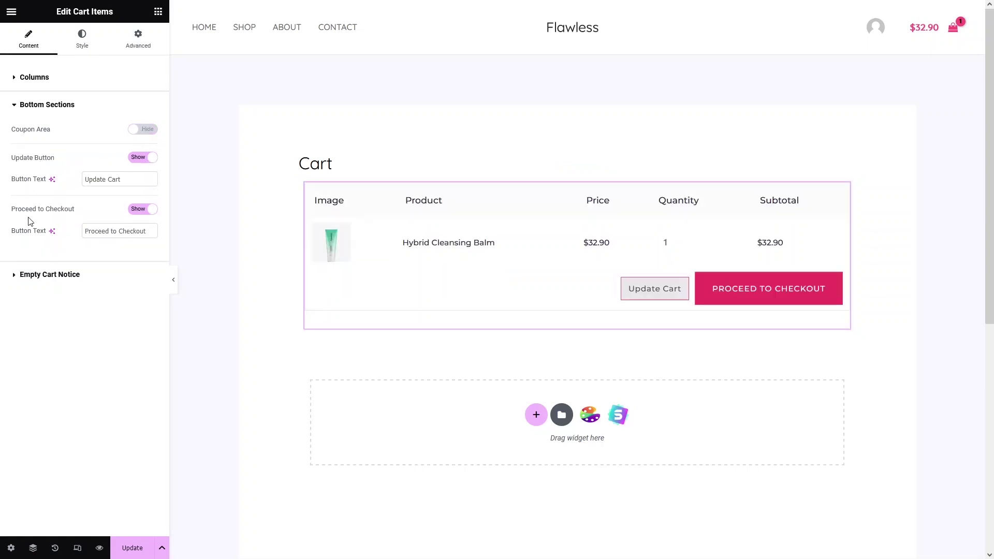
- Examine the content source options offered for the Empty Cart Notice without changing the selection
{"action": "left_click", "coordinate": [51, 283]}
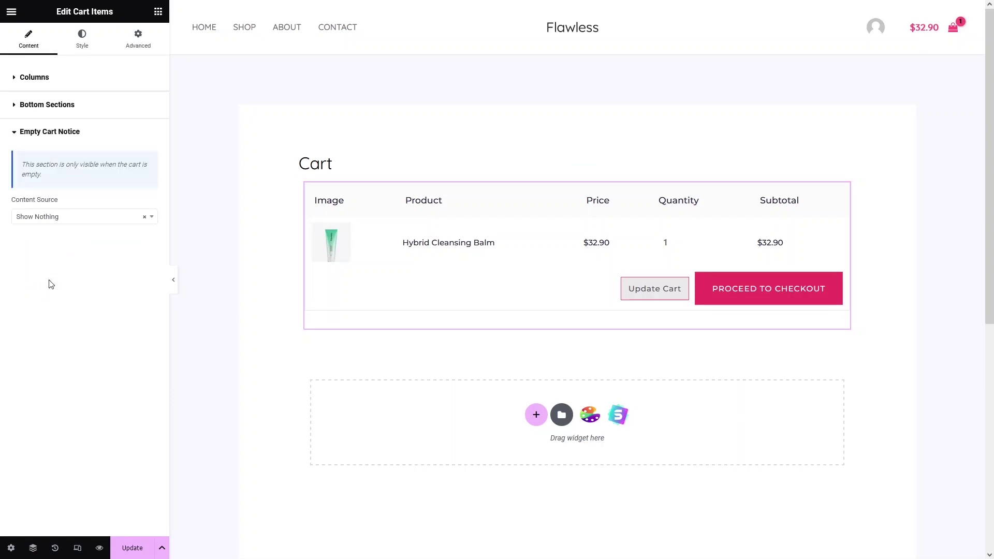
{"action": "left_click", "coordinate": [72, 220]}
{"action": "left_click", "coordinate": [61, 178]}
{"action": "left_click", "coordinate": [86, 220]}
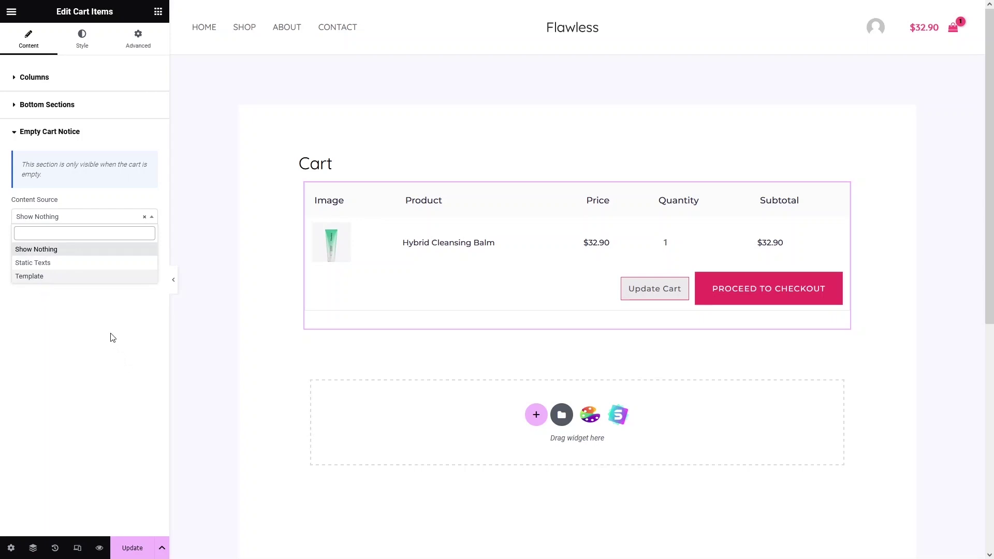
{"action": "left_click", "coordinate": [42, 223]}
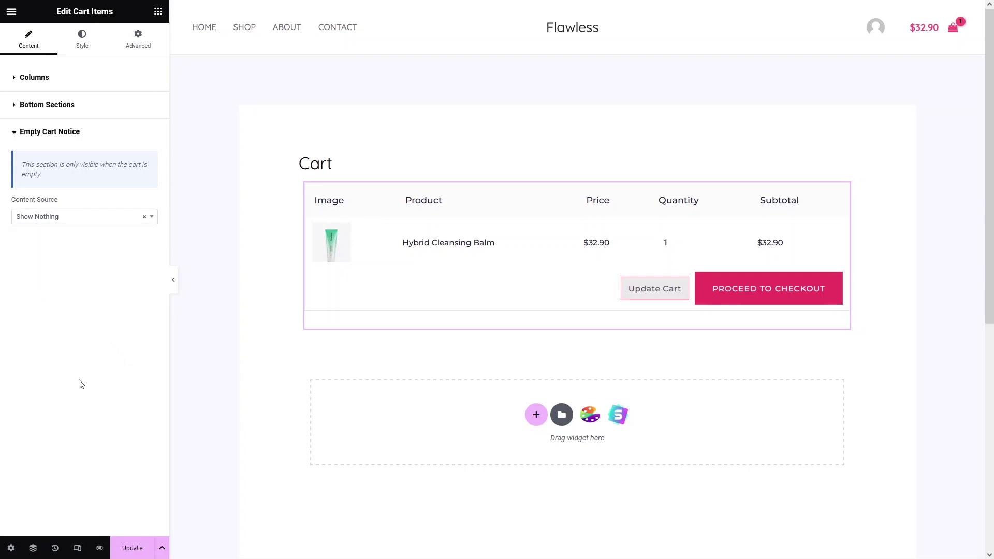
- Show the Coupon Area of the Cart Items widget again
{"action": "left_click", "coordinate": [11, 138]}
{"action": "left_click", "coordinate": [9, 104]}
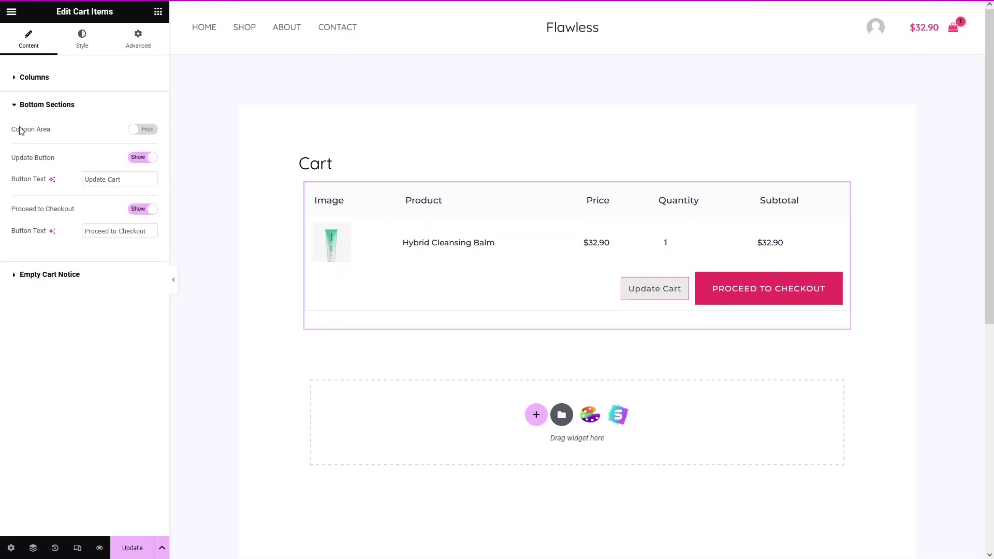
{"action": "left_click", "coordinate": [143, 129]}
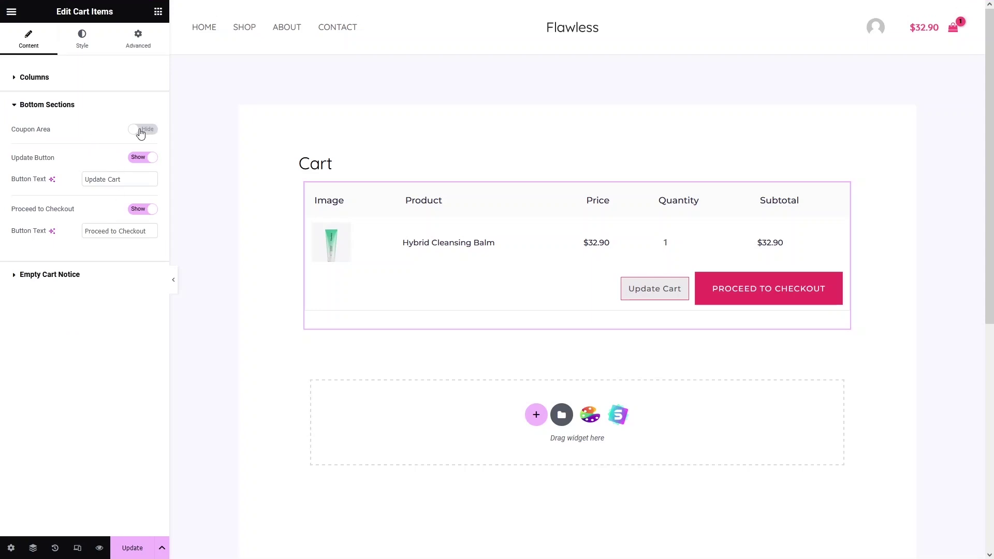
{"action": "left_click", "coordinate": [36, 104]}
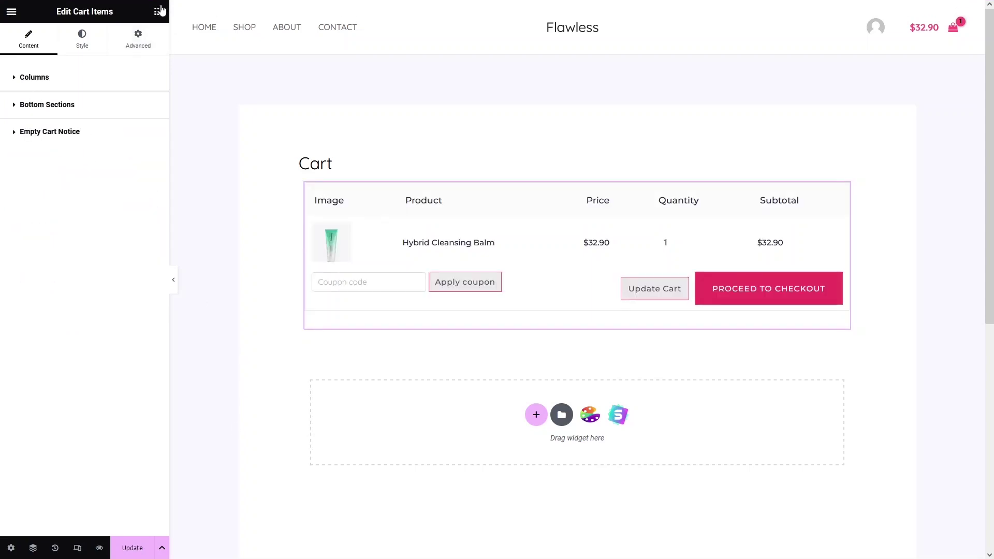
- Reselect the Cart Items widget and examine the sections available in its style settings
{"action": "left_click", "coordinate": [158, 11]}
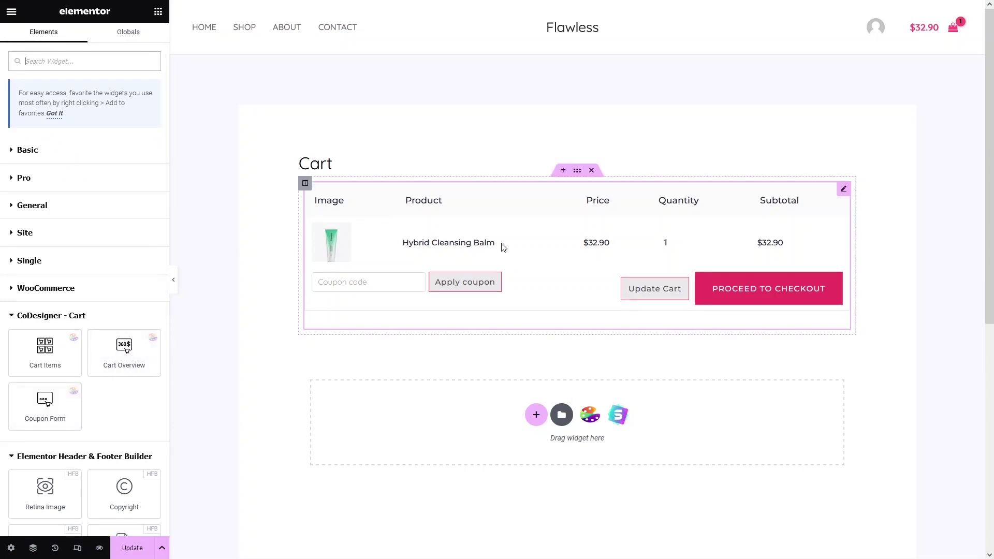
{"action": "left_click", "coordinate": [505, 257]}
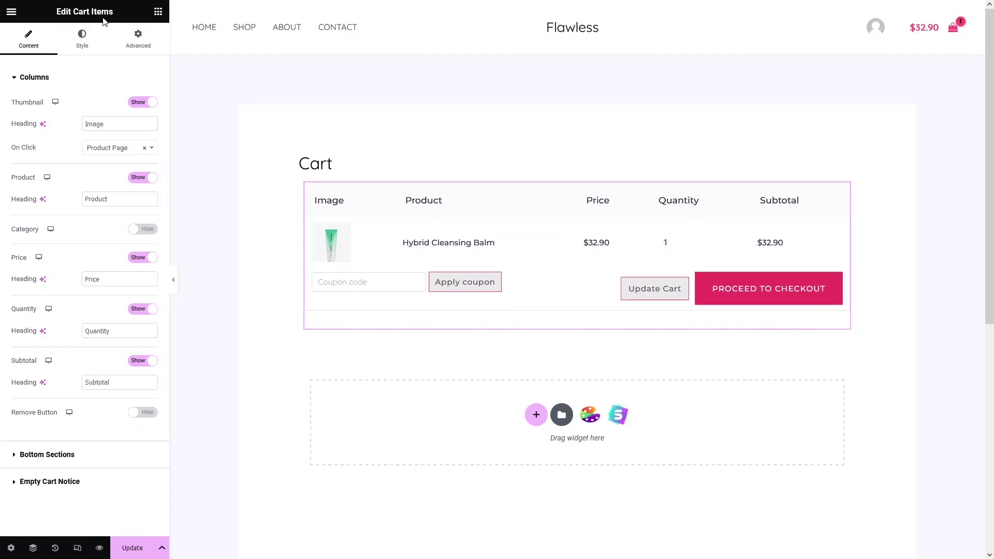
{"action": "left_click", "coordinate": [95, 40]}
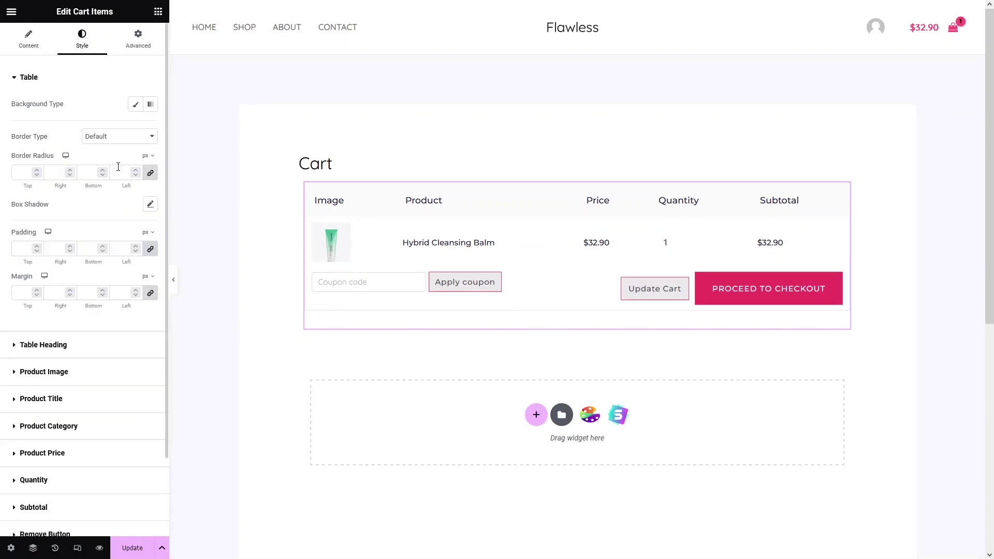
{"action": "scroll", "coordinate": [43, 218], "scroll_direction": "down", "scroll_amount": 1}
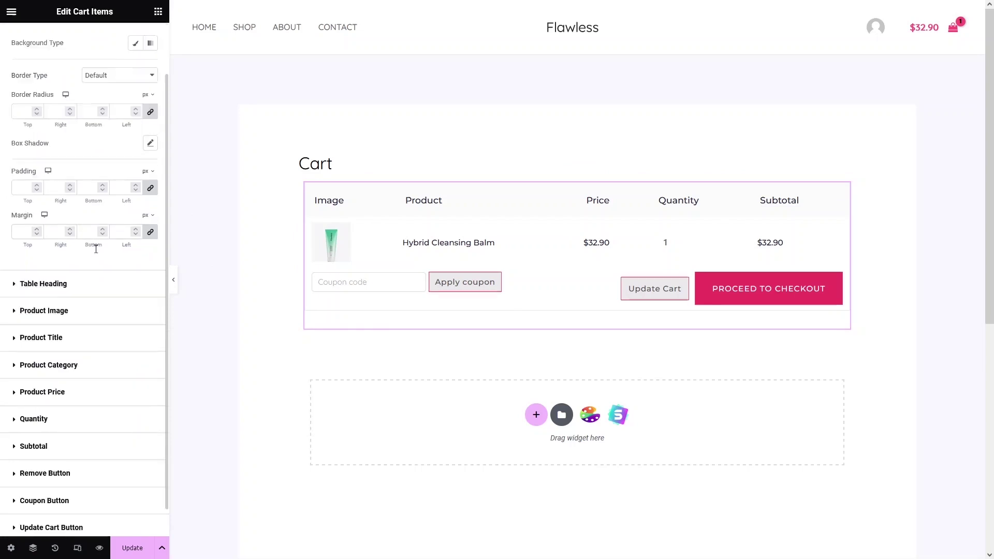
{"action": "scroll", "coordinate": [46, 311], "scroll_direction": "up", "scroll_amount": 1}
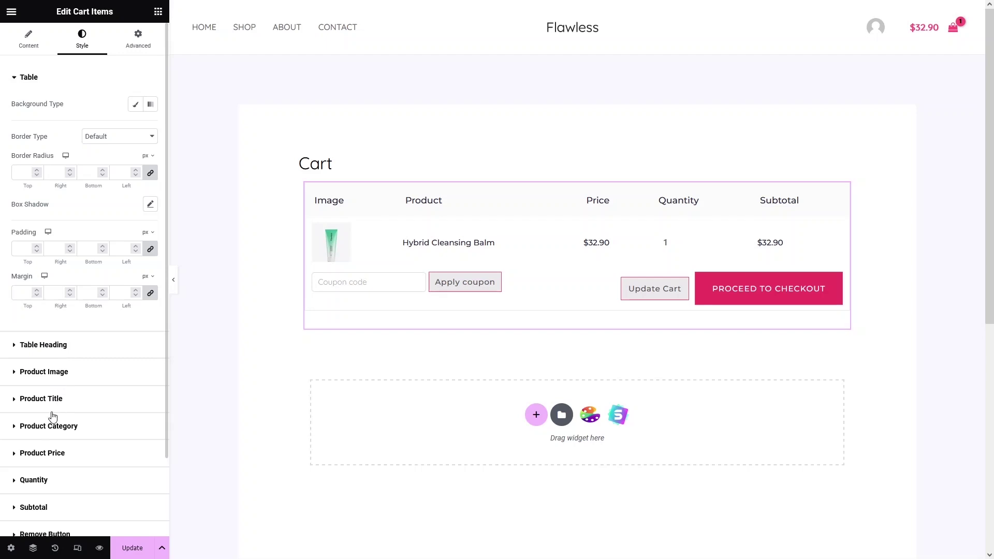
{"action": "scroll", "coordinate": [48, 436], "scroll_direction": "down", "scroll_amount": 1}
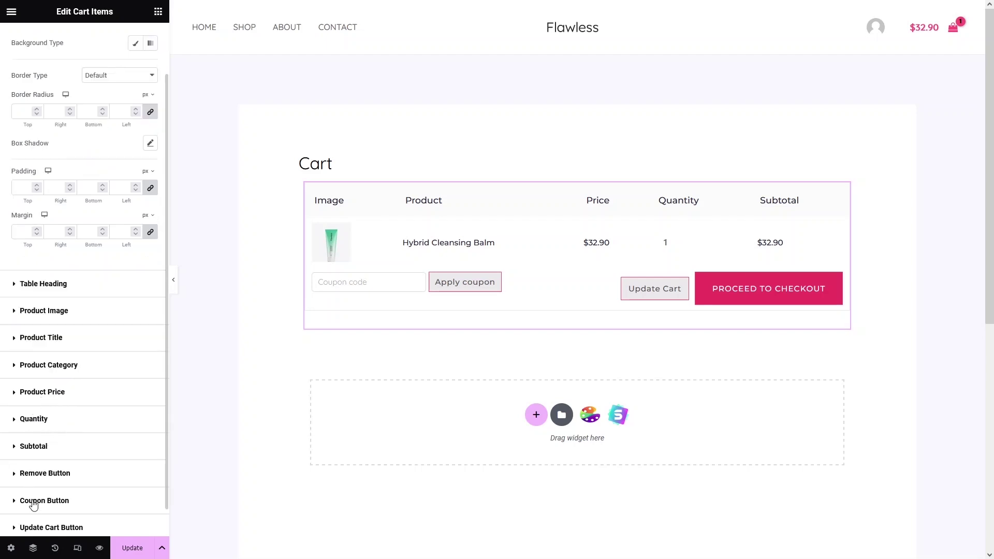
{"action": "scroll", "coordinate": [47, 448], "scroll_direction": "up", "scroll_amount": 1}
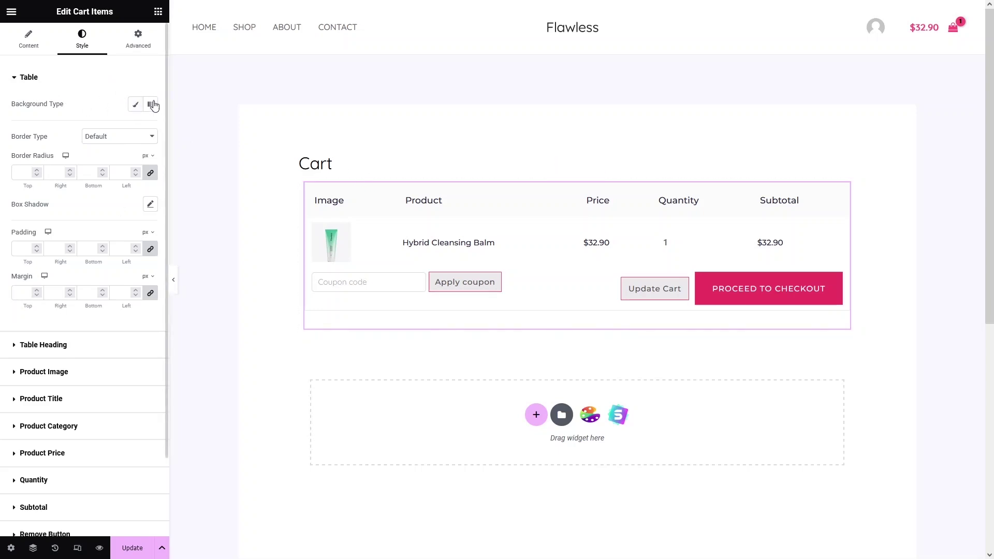
- Try red shades such as #F63939 and #AA5B5B as the cart table's classic background color, and clear the color again
{"action": "left_click", "coordinate": [136, 106]}
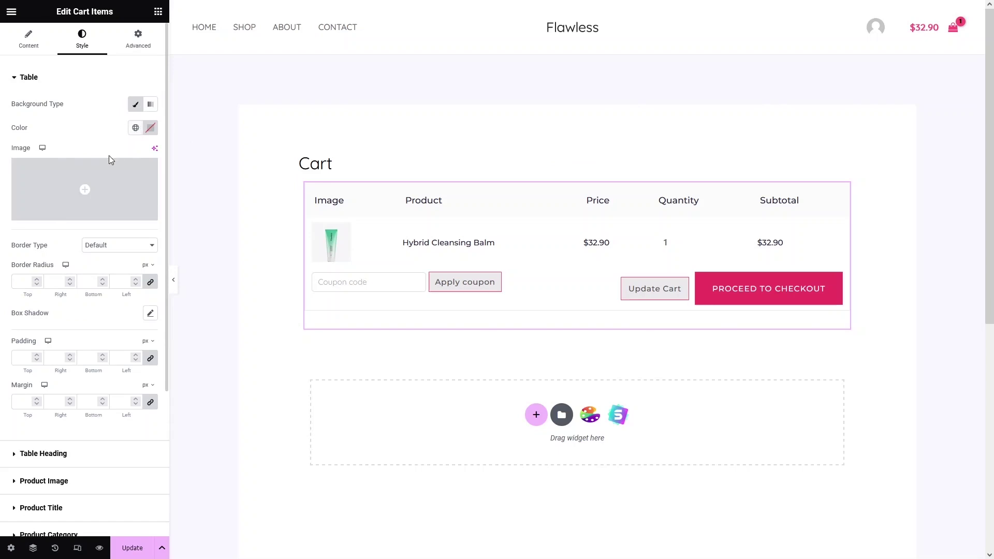
{"action": "mouse_move", "coordinate": [39, 170]}
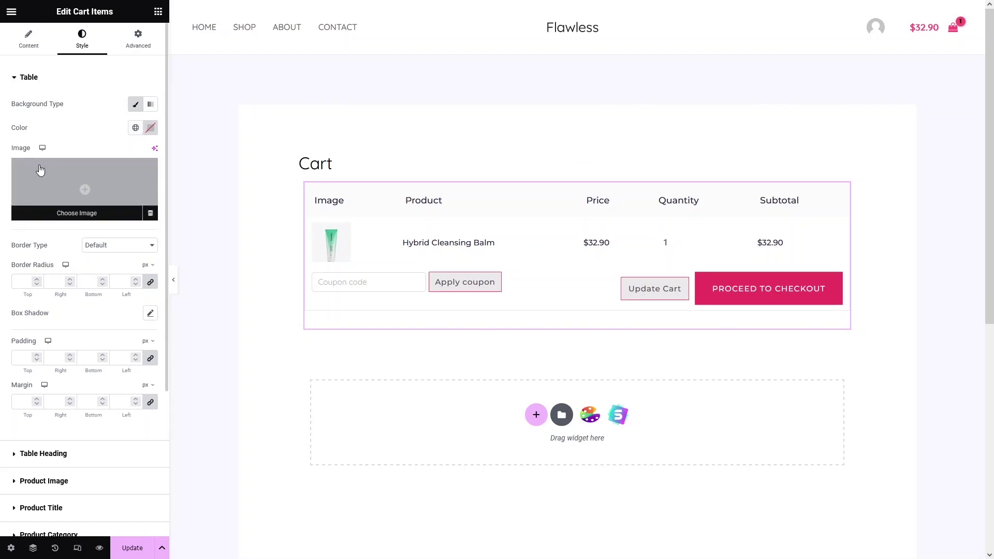
{"action": "left_click", "coordinate": [151, 128]}
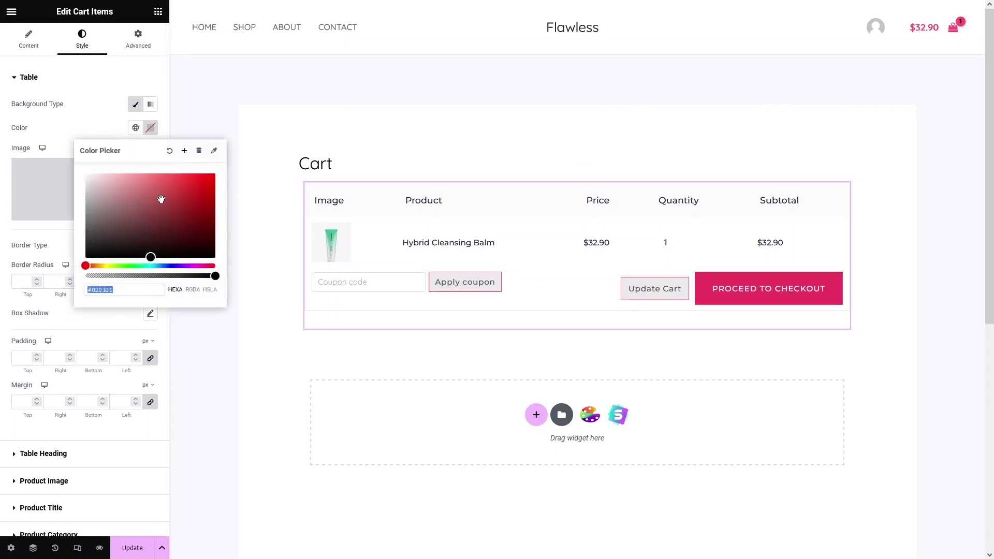
{"action": "left_click", "coordinate": [164, 200]}
{"action": "left_click", "coordinate": [93, 193]}
{"action": "left_click", "coordinate": [128, 178]}
{"action": "left_click", "coordinate": [178, 181]}
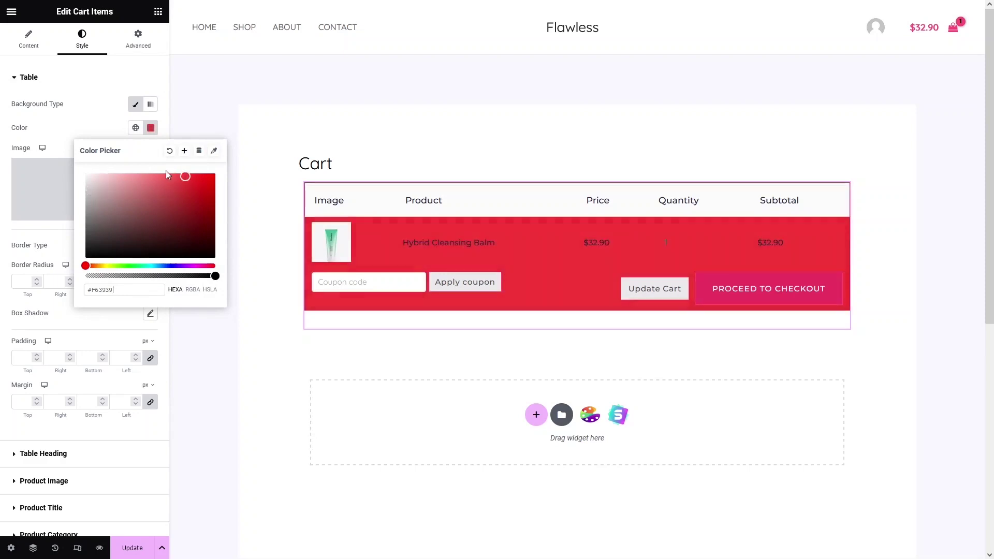
{"action": "left_click", "coordinate": [88, 177]}
{"action": "left_click", "coordinate": [97, 184]}
{"action": "left_click", "coordinate": [145, 202]}
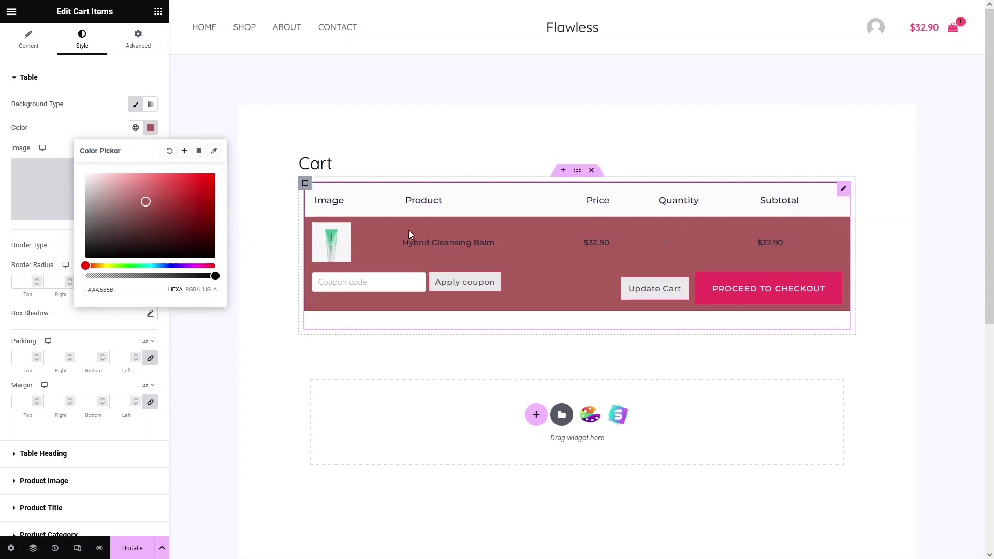
{"action": "left_click", "coordinate": [169, 152]}
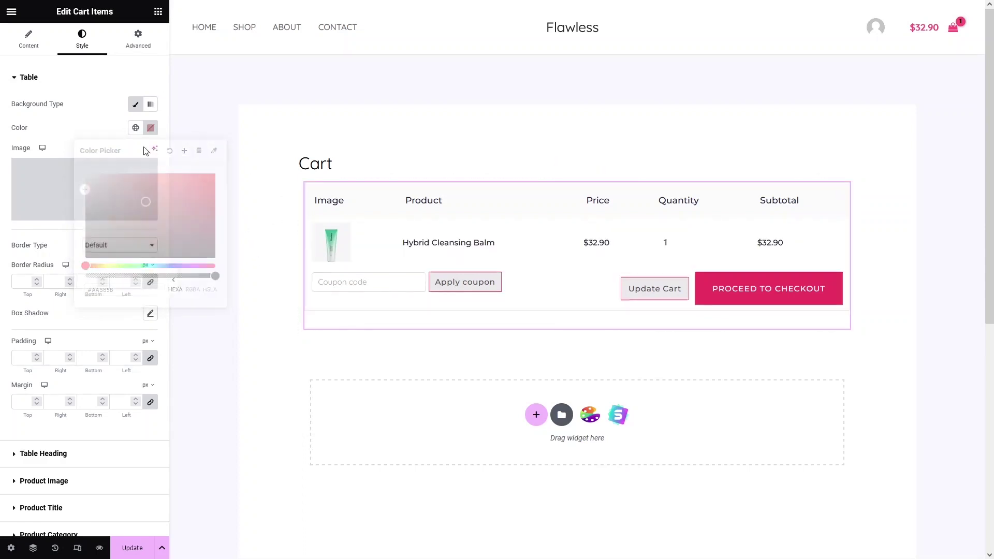
- Give the cart table a solid border with a width of 5 px on all sides
{"action": "scroll", "coordinate": [65, 216], "scroll_direction": "down", "scroll_amount": 1}
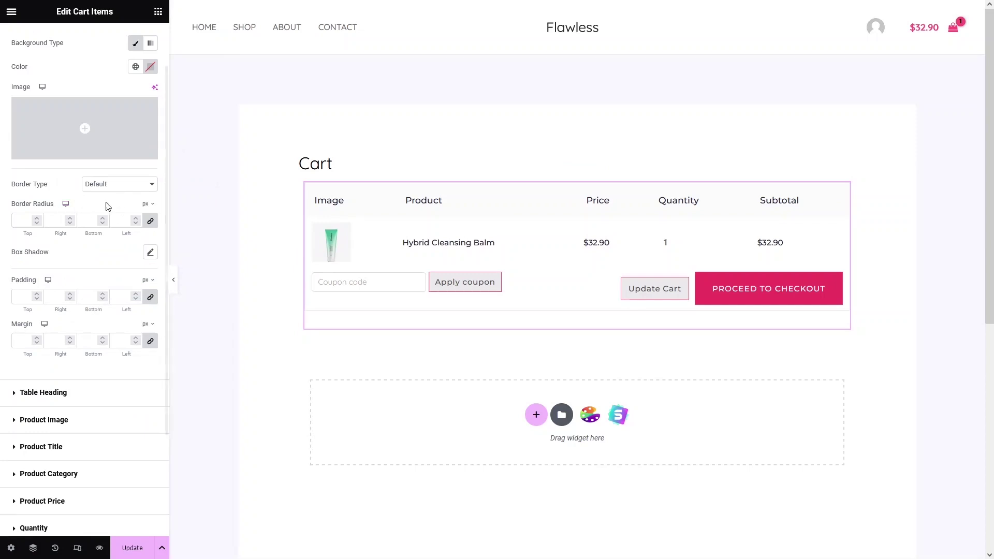
{"action": "left_click", "coordinate": [90, 187]}
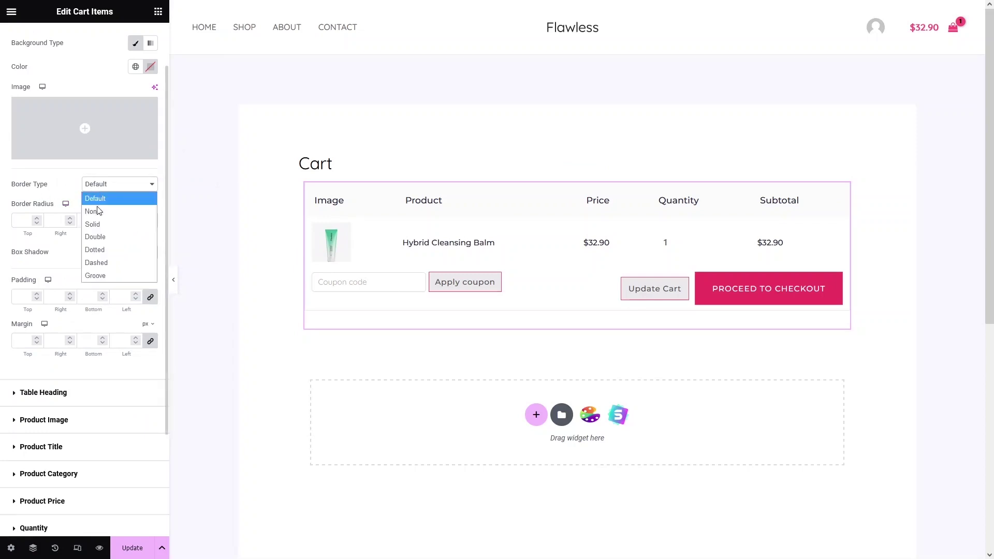
{"action": "key", "text": "Escape"}
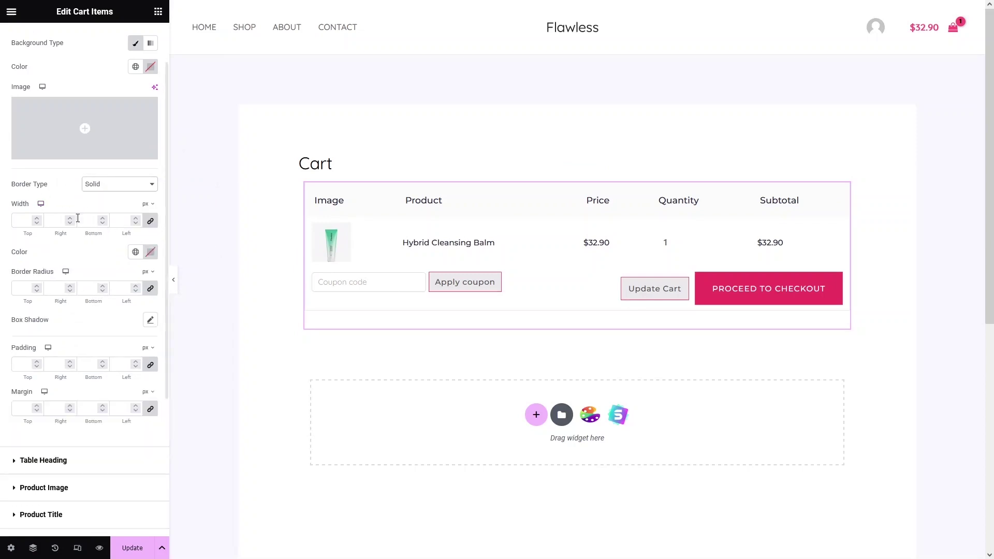
{"action": "left_click", "coordinate": [38, 218]}
{"action": "left_click", "coordinate": [37, 218]}
{"action": "left_click", "coordinate": [37, 218]}
{"action": "left_click", "coordinate": [37, 219]}
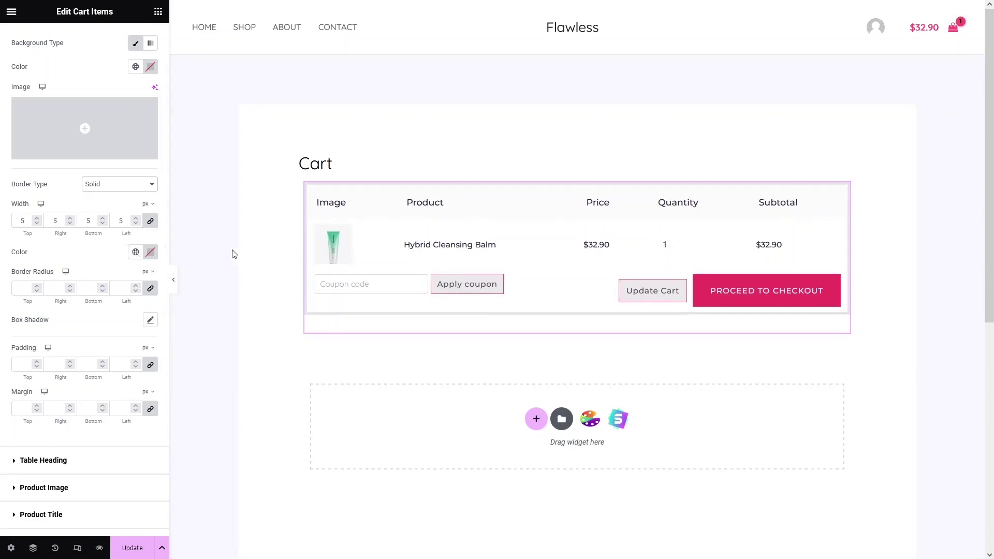
{"action": "left_click", "coordinate": [232, 253]}
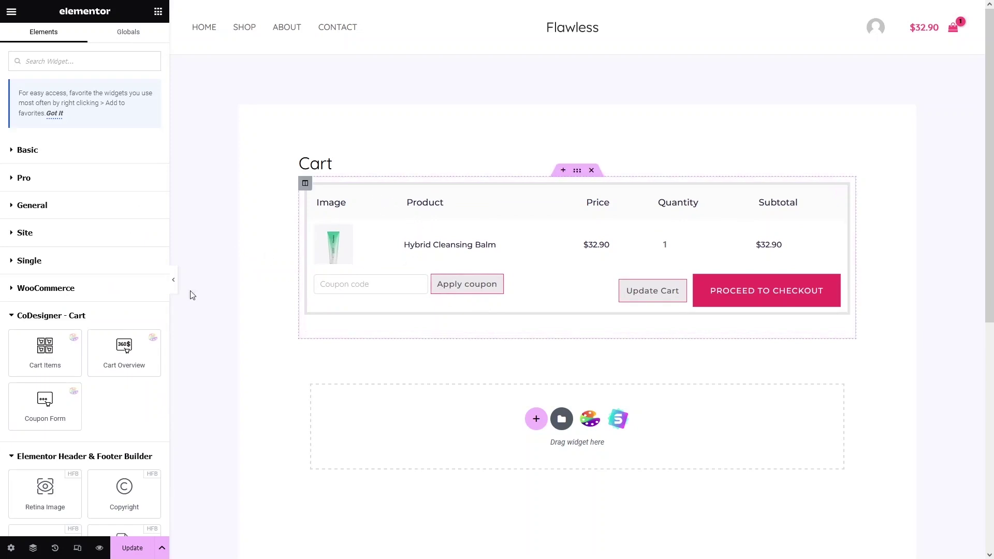
- Reselect the Cart Items widget and set the table's border type back to Default
{"action": "left_click", "coordinate": [348, 266]}
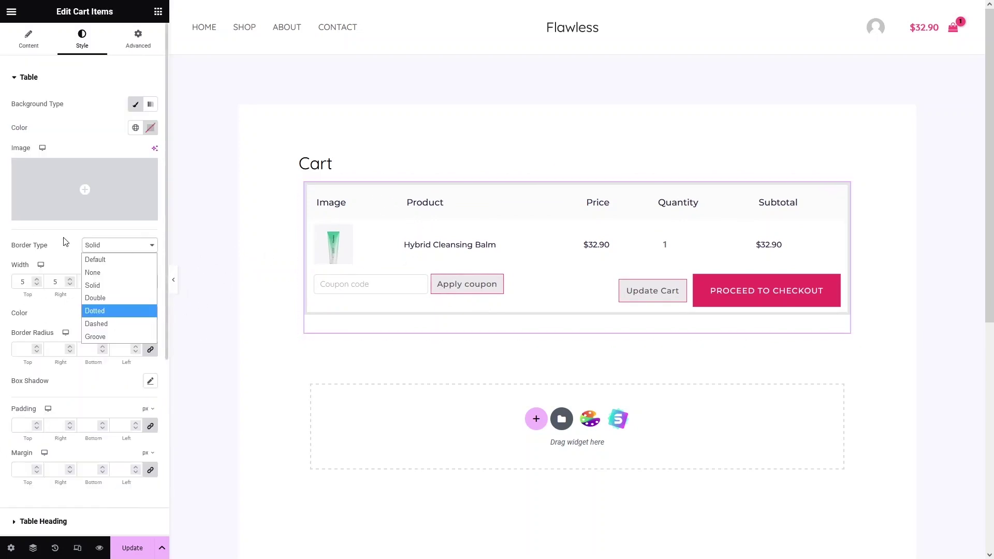
{"action": "left_click", "coordinate": [100, 263]}
{"action": "scroll", "coordinate": [67, 285], "scroll_direction": "down", "scroll_amount": 1}
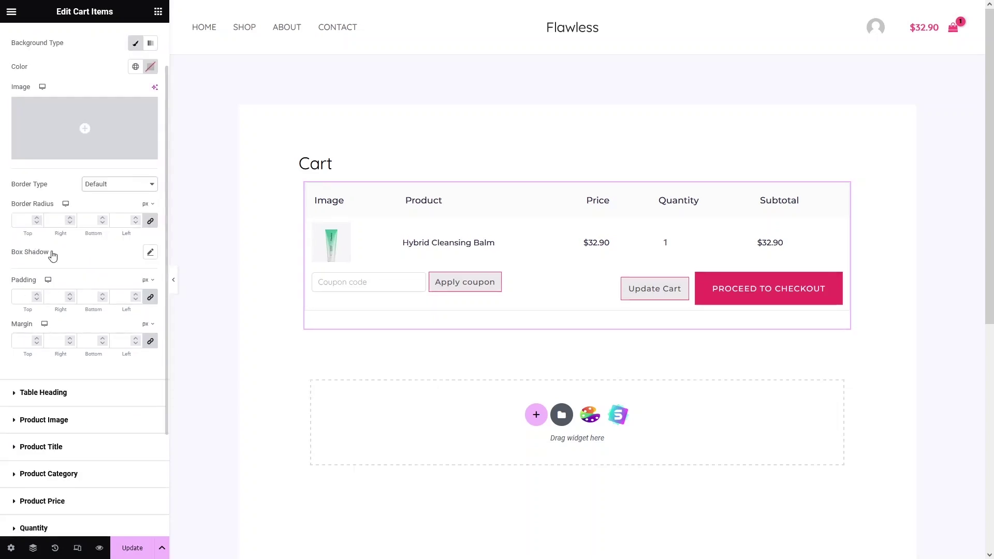
- Examine the cart table's remaining style options and the Table Heading section's global fonts, typography settings and font family choices
{"action": "scroll", "coordinate": [47, 271], "scroll_direction": "down", "scroll_amount": 1}
{"action": "scroll", "coordinate": [46, 272], "scroll_direction": "down", "scroll_amount": 1}
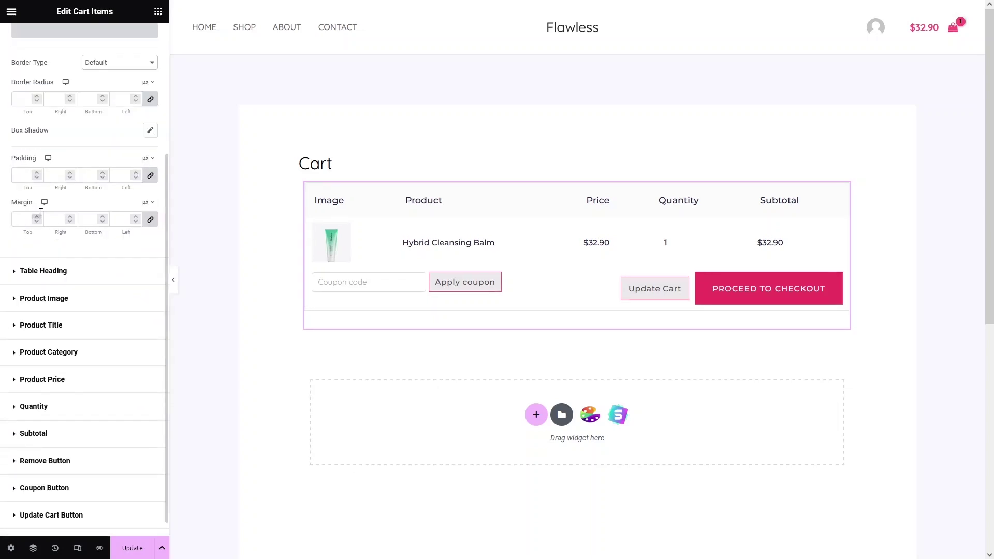
{"action": "left_click", "coordinate": [56, 280]}
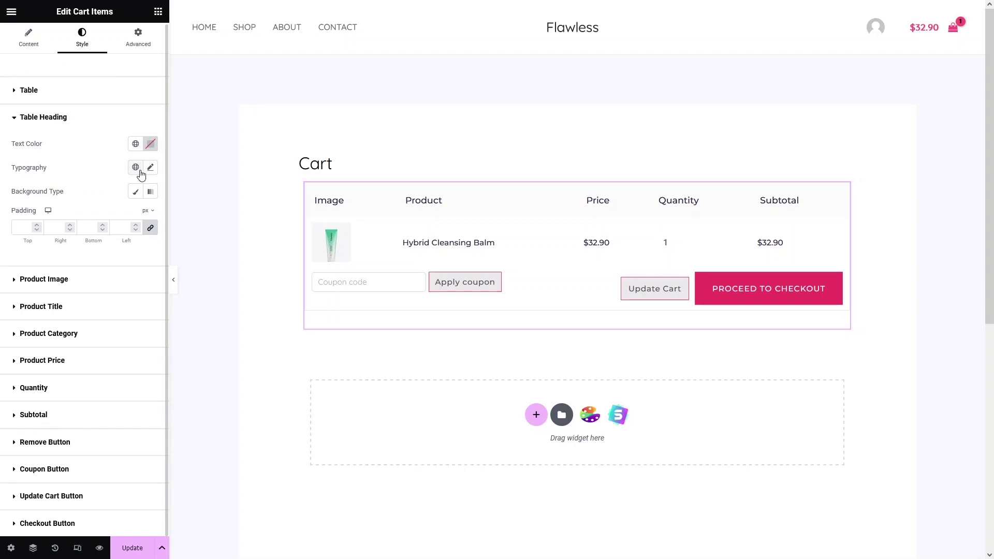
{"action": "left_click", "coordinate": [135, 168]}
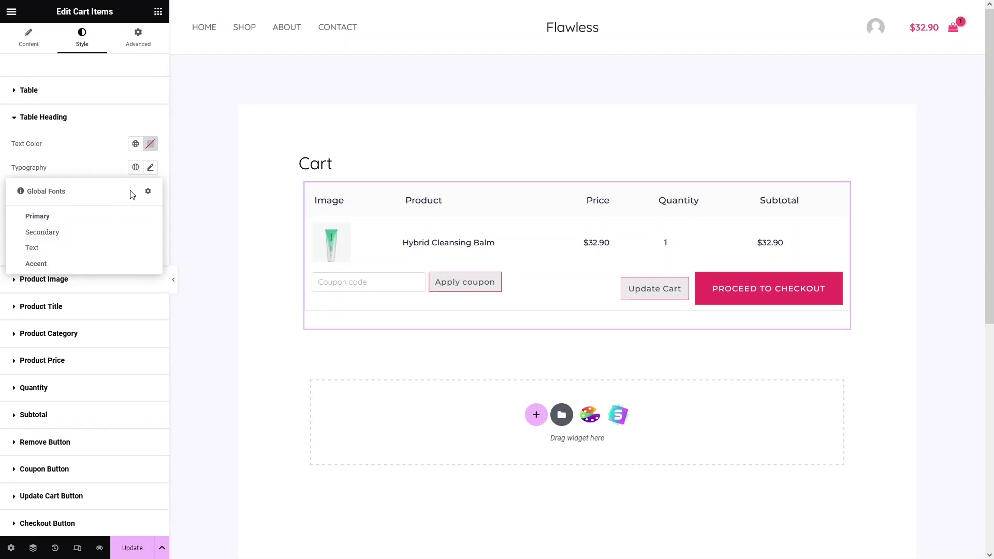
{"action": "left_click", "coordinate": [150, 167]}
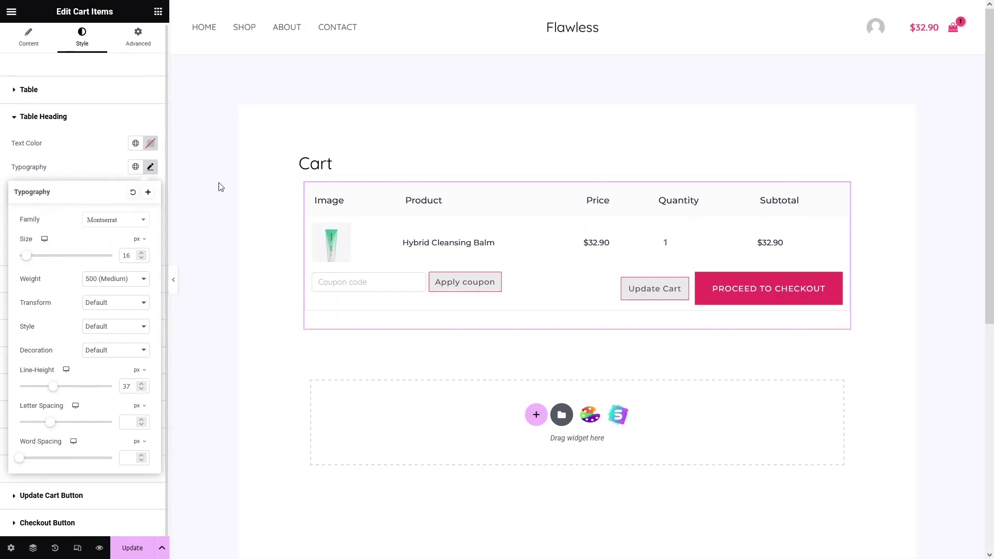
{"action": "left_click", "coordinate": [113, 221]}
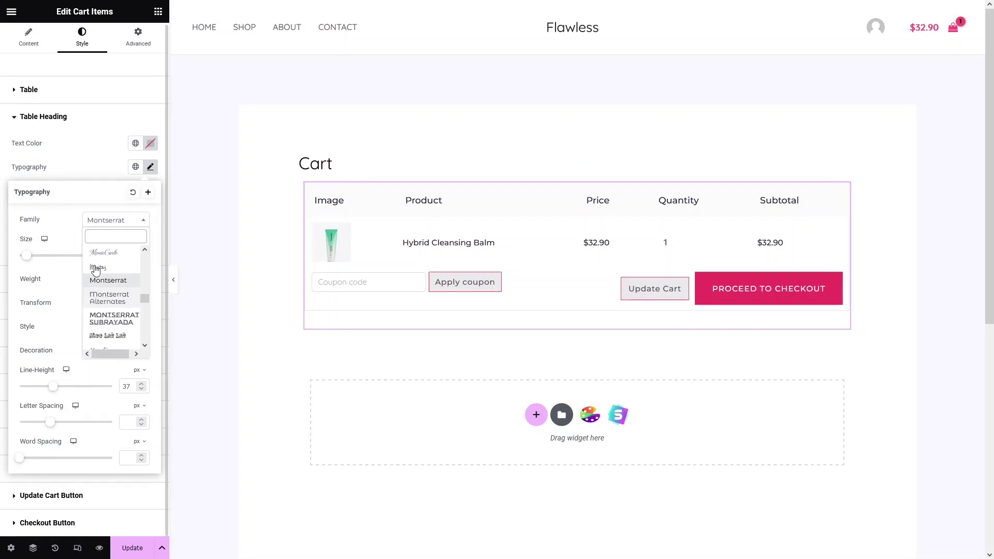
{"action": "left_click", "coordinate": [149, 166]}
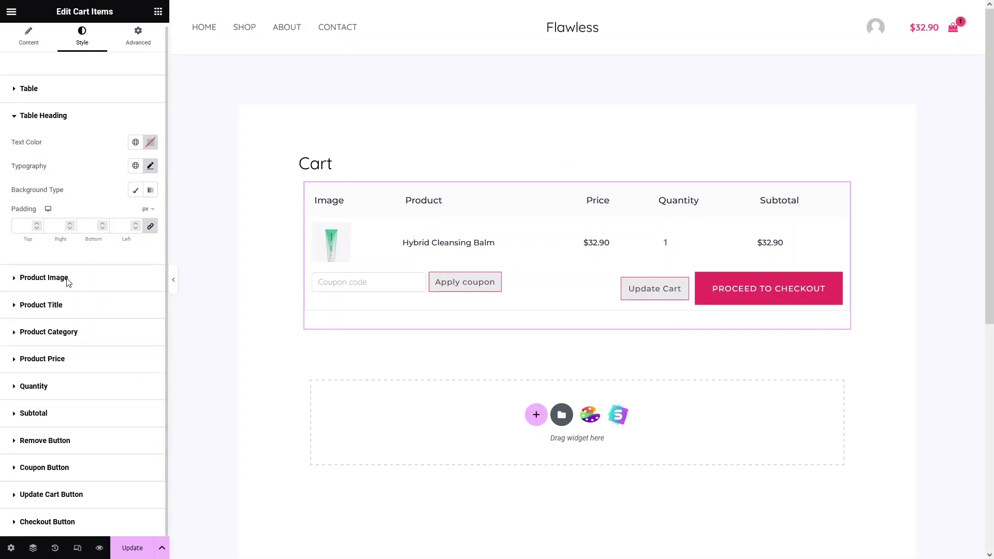
- Try product image opacities such as 0.25 in the Cart Items widget, and clear the opacity value again
{"action": "left_click", "coordinate": [68, 282]}
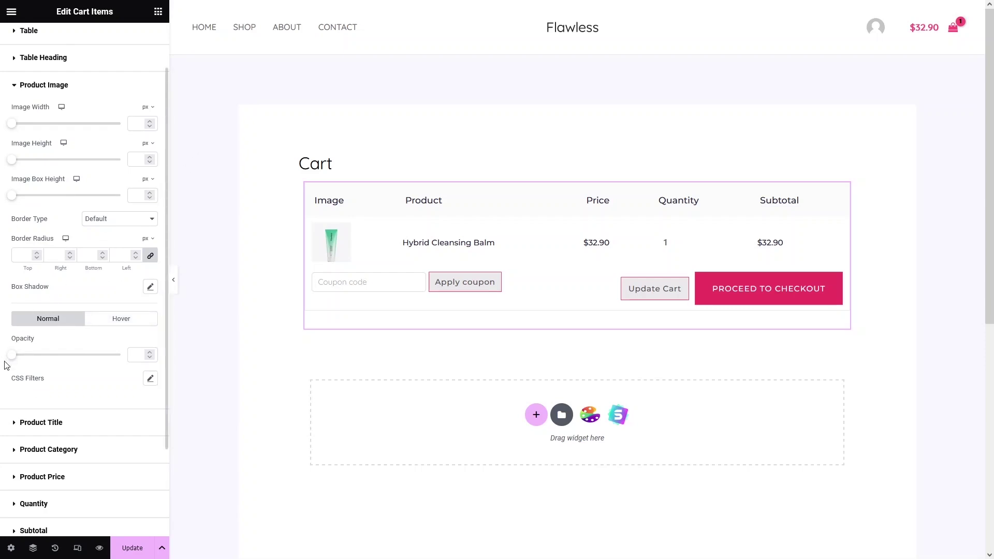
{"action": "mouse_move", "coordinate": [11, 361]}
{"action": "left_mouse_down"}
{"action": "mouse_move", "coordinate": [122, 355]}
{"action": "mouse_move", "coordinate": [29, 359]}
{"action": "left_mouse_up"}
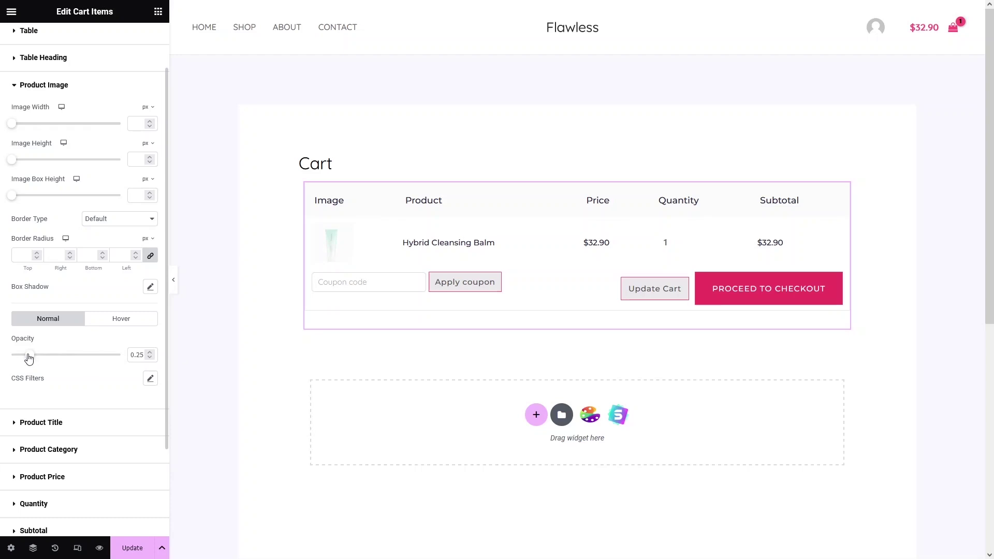
{"action": "left_click_drag", "start_coordinate": [29, 358], "coordinate": [102, 355]}
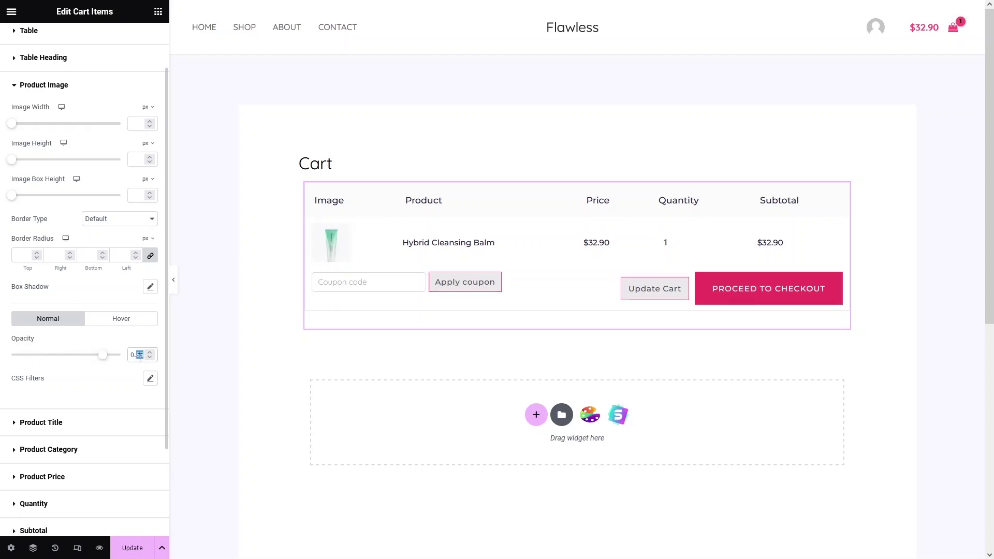
{"action": "key", "text": "BackSpace"}
{"action": "key", "text": "BackSpace"}
{"action": "key", "text": "BackSpace"}
{"action": "scroll", "coordinate": [45, 312], "scroll_direction": "down", "scroll_amount": 2}
- Examine the style settings for the product title, product category, product price, coupon button and update cart button
{"action": "left_click", "coordinate": [44, 308]}
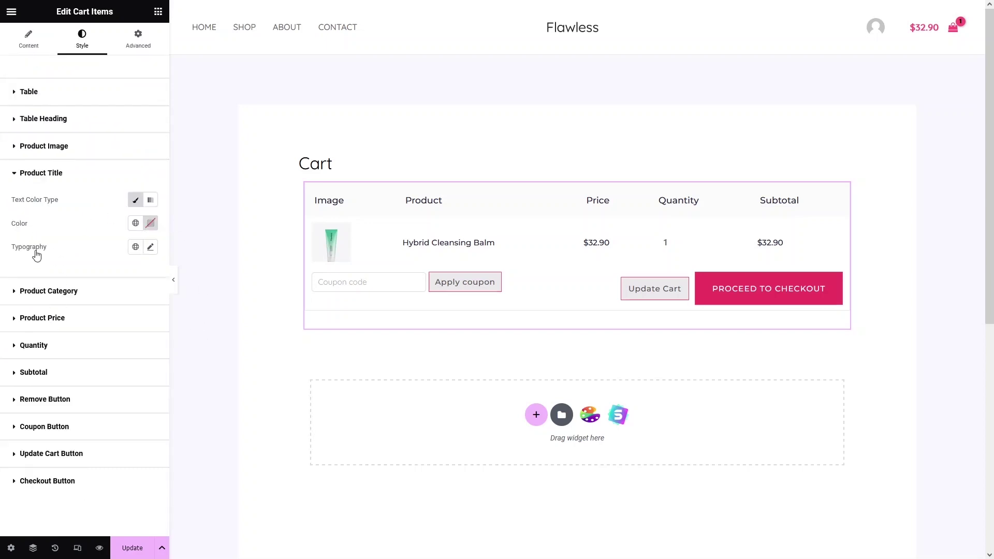
{"action": "left_click", "coordinate": [53, 299]}
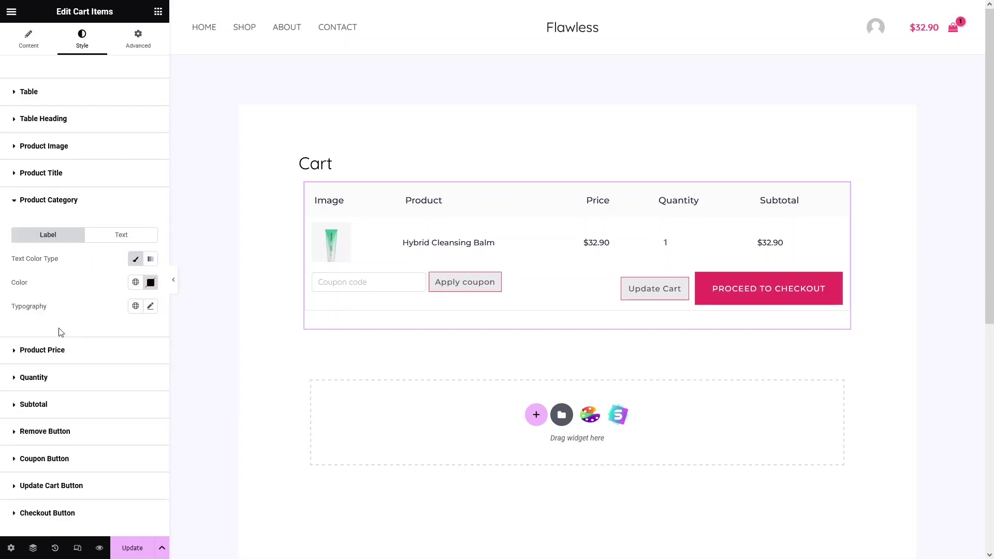
{"action": "left_click", "coordinate": [60, 356]}
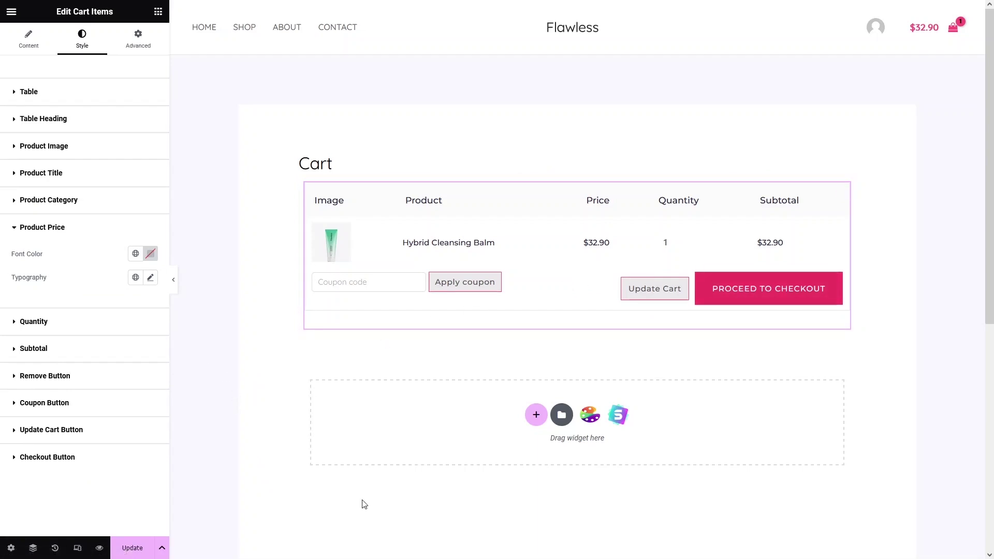
{"action": "left_click", "coordinate": [45, 403]}
{"action": "scroll", "coordinate": [78, 409], "scroll_direction": "down", "scroll_amount": 3}
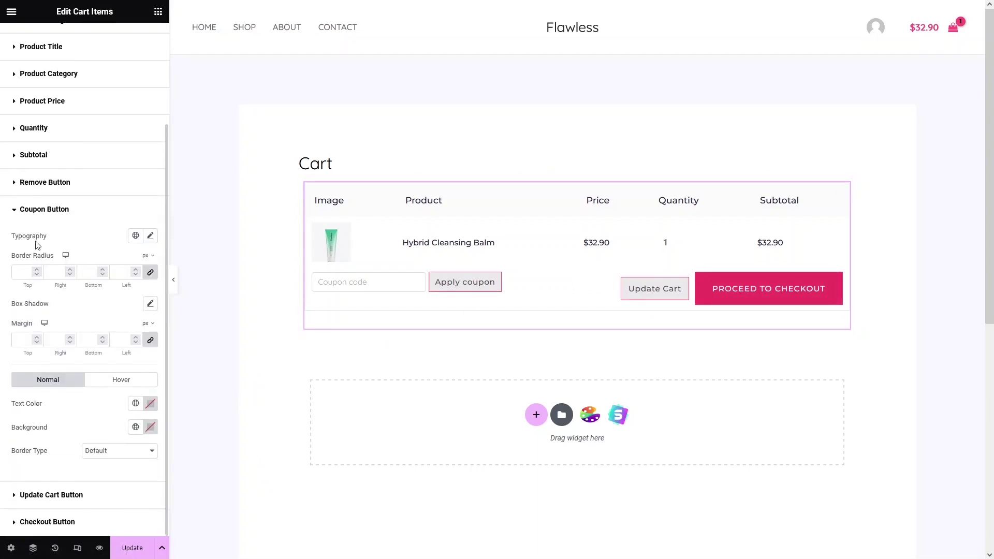
{"action": "left_click", "coordinate": [86, 497]}
{"action": "scroll", "coordinate": [87, 498], "scroll_direction": "down", "scroll_amount": 2}
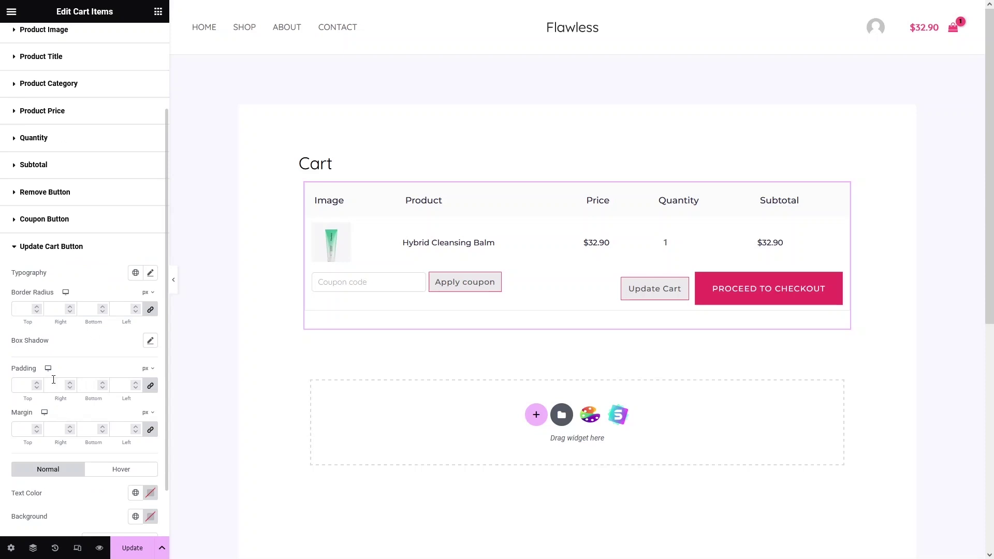
{"action": "scroll", "coordinate": [53, 379], "scroll_direction": "down", "scroll_amount": 1}
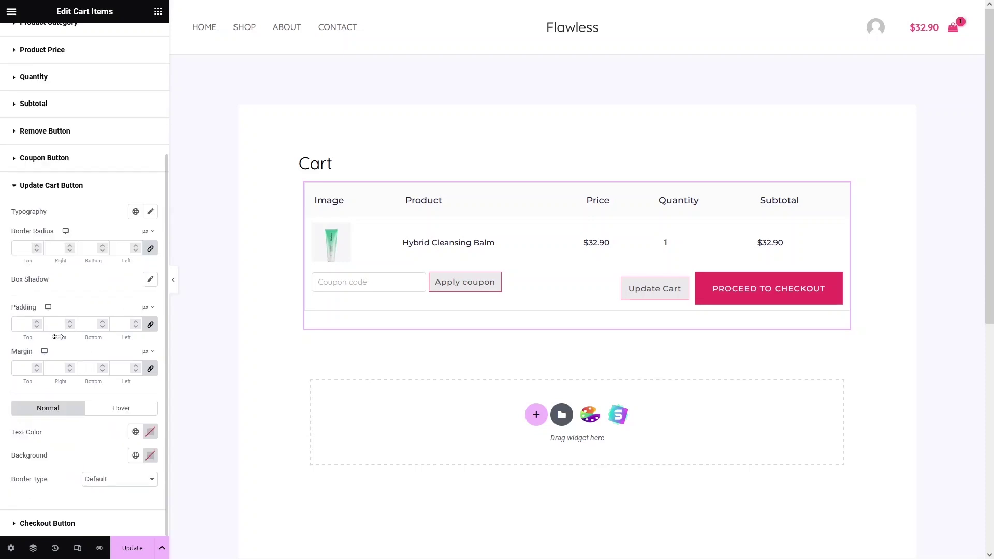
- Try white (#FFFFFF) as the Update Cart button's background color, and reset the color again
{"action": "left_click", "coordinate": [150, 455]}
{"action": "mouse_move", "coordinate": [156, 357]}
{"action": "left_mouse_down"}
{"action": "mouse_move", "coordinate": [151, 307]}
{"action": "mouse_move", "coordinate": [173, 299]}
{"action": "mouse_move", "coordinate": [171, 290]}
{"action": "mouse_move", "coordinate": [72, 287]}
{"action": "left_mouse_up"}
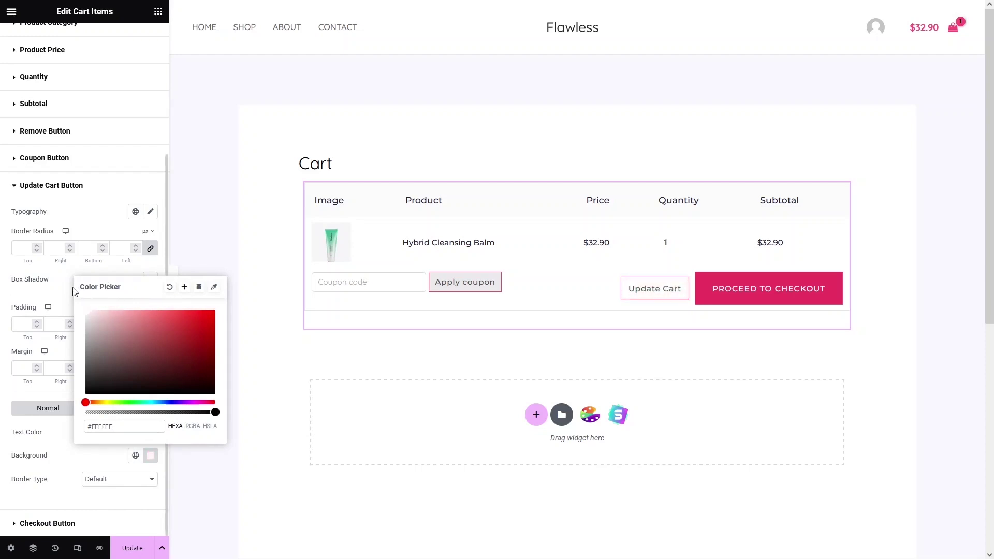
{"action": "left_click", "coordinate": [169, 287]}
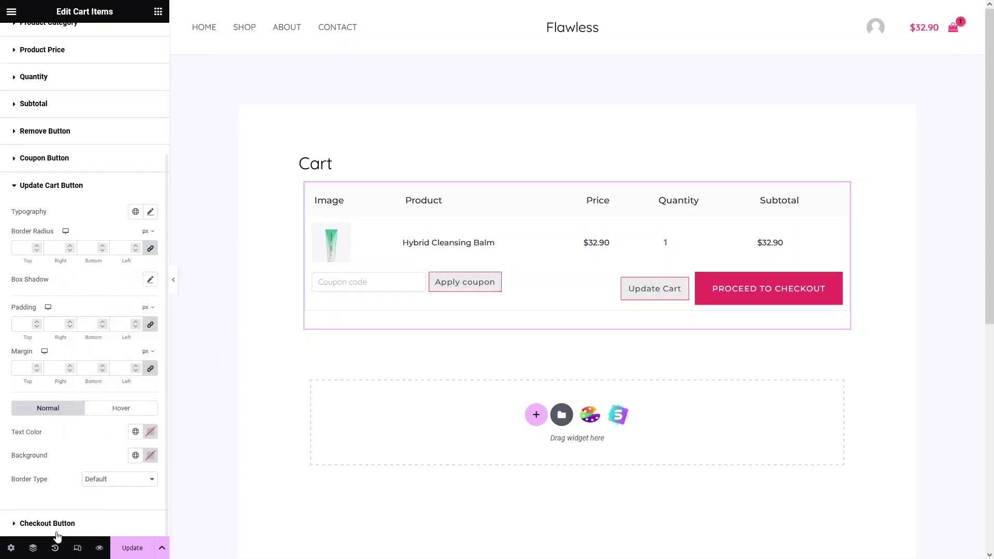
- Examine the Checkout Button style settings of the Cart Items widget
{"action": "left_click", "coordinate": [54, 527]}
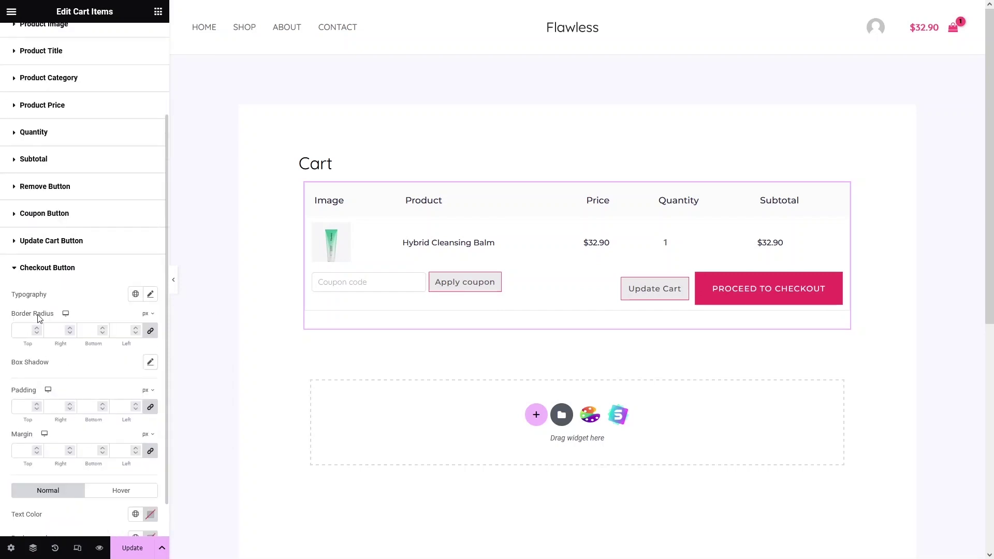
{"action": "scroll", "coordinate": [49, 348], "scroll_direction": "down", "scroll_amount": 1}
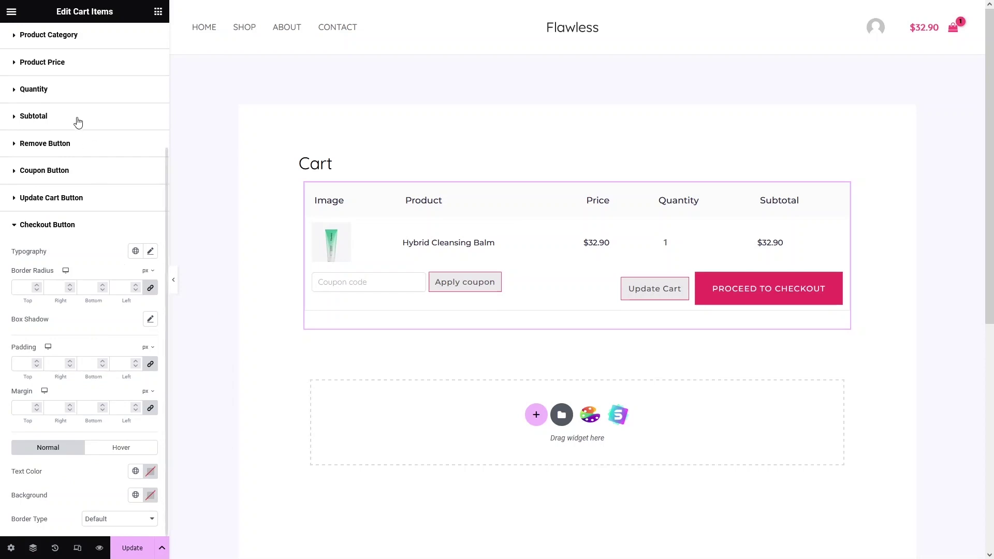
{"action": "scroll", "coordinate": [78, 122], "scroll_direction": "up", "scroll_amount": 4}
- Add a two-column section below the cart table and place the Cart Overview widget in its right column
{"action": "left_click", "coordinate": [202, 375]}
{"action": "scroll", "coordinate": [204, 375], "scroll_direction": "down", "scroll_amount": 2}
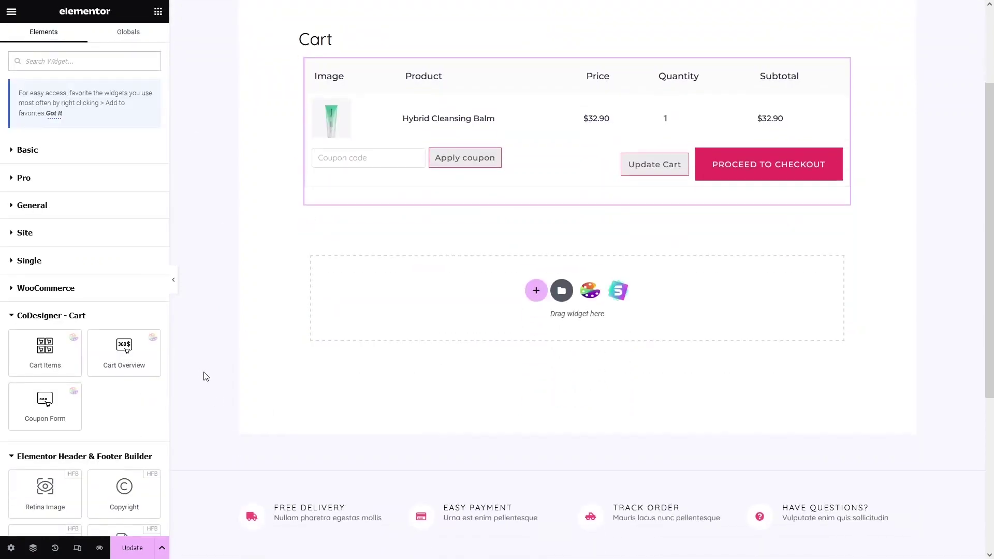
{"action": "left_click", "coordinate": [536, 290]}
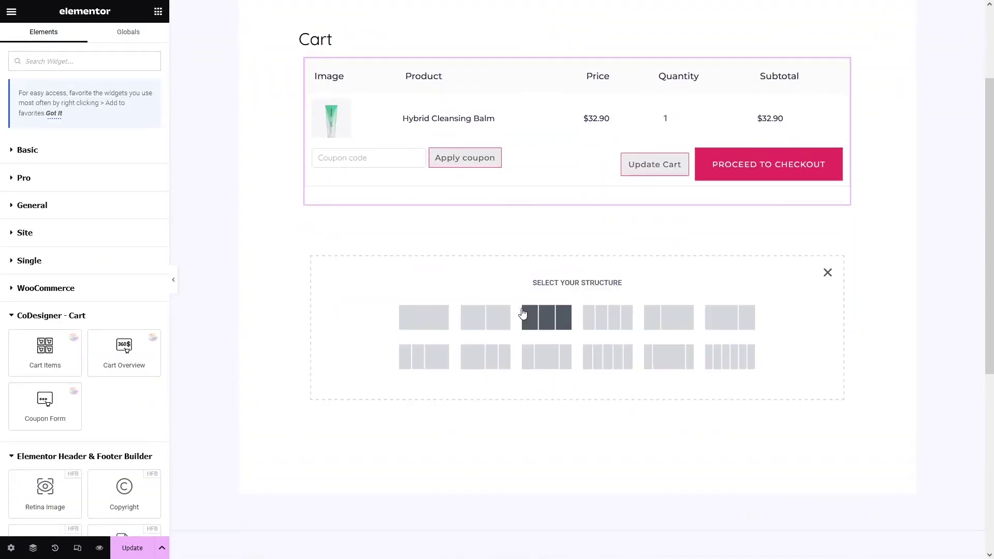
{"action": "left_click", "coordinate": [488, 313]}
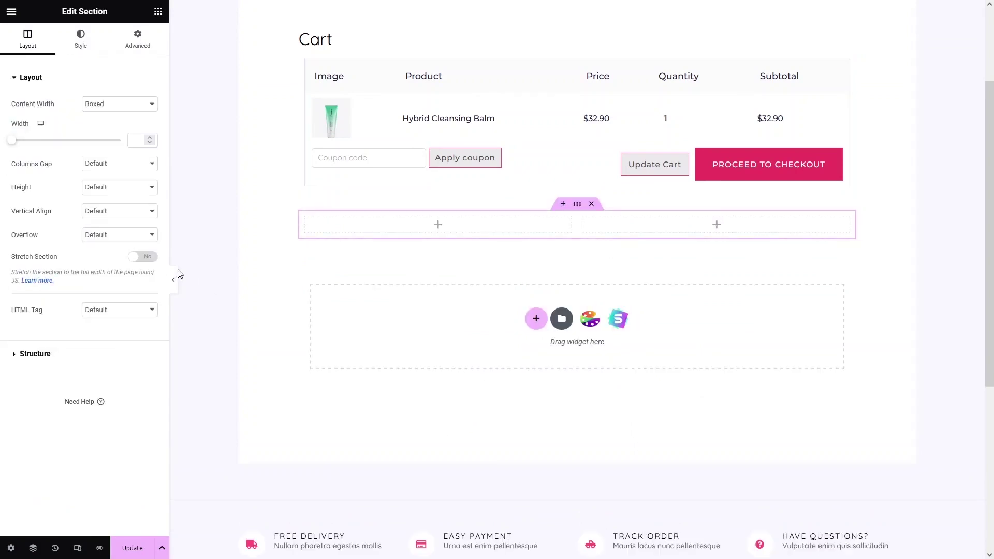
{"action": "left_click", "coordinate": [158, 11]}
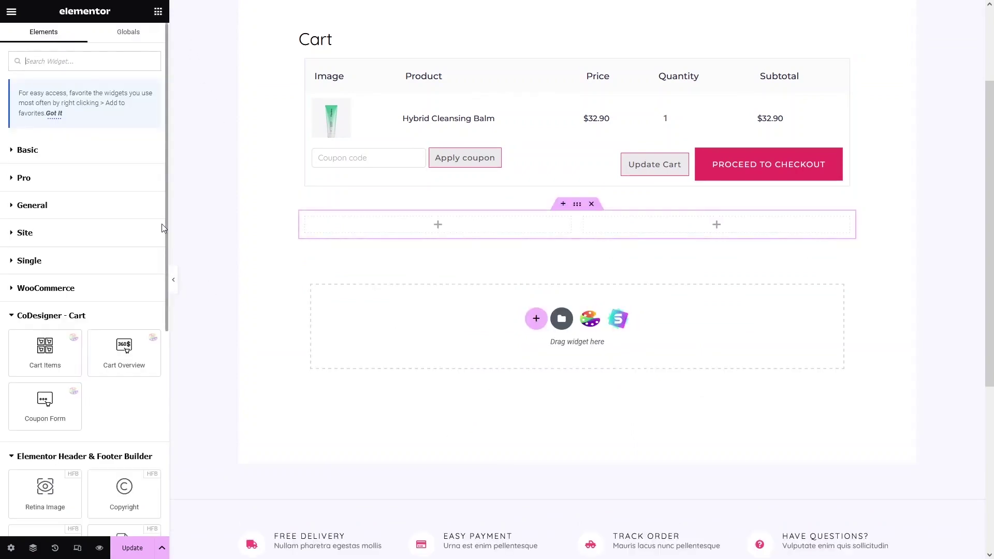
{"action": "left_click_drag", "start_coordinate": [113, 361], "coordinate": [646, 230]}
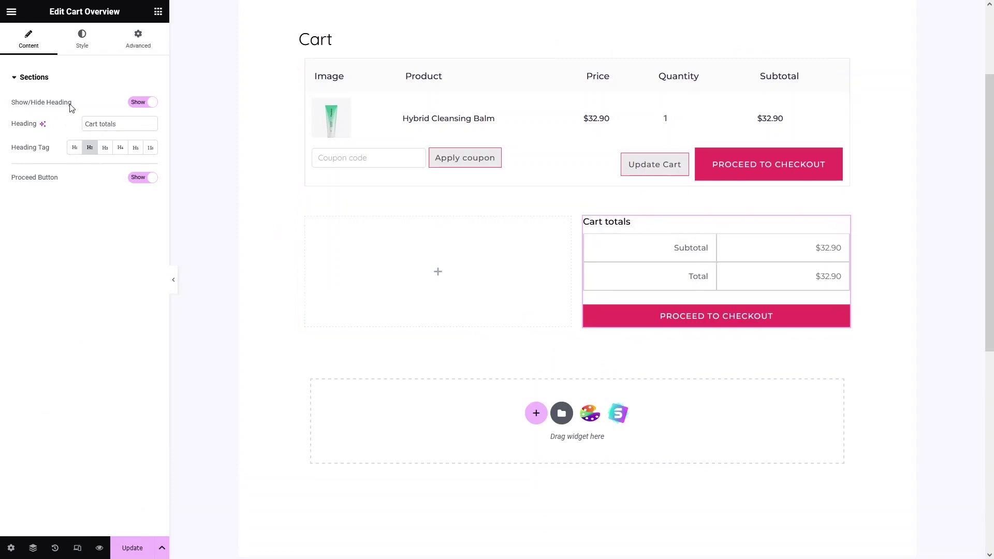
- Try hiding the Cart Overview heading, show it again, and view the widget's style settings
{"action": "left_click", "coordinate": [144, 105]}
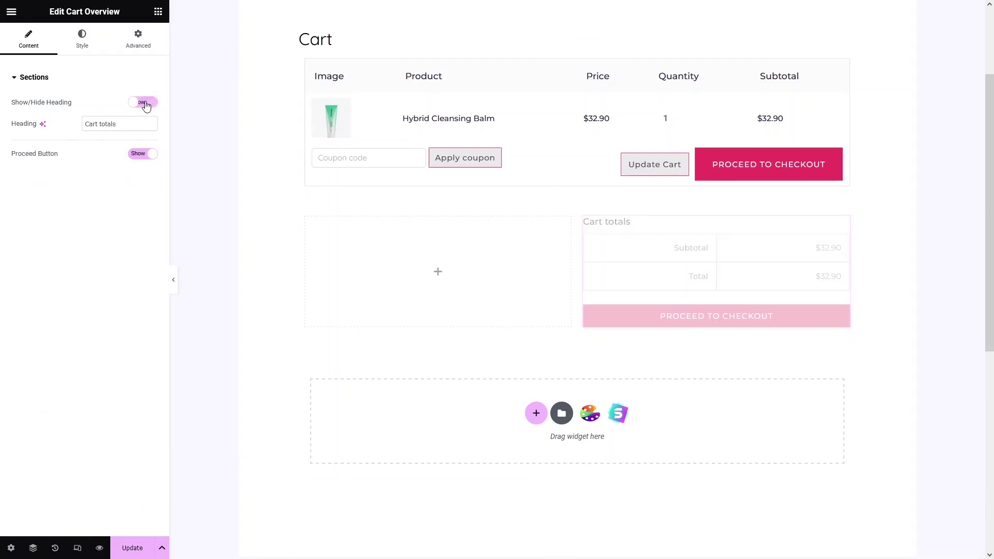
{"action": "left_click", "coordinate": [146, 104]}
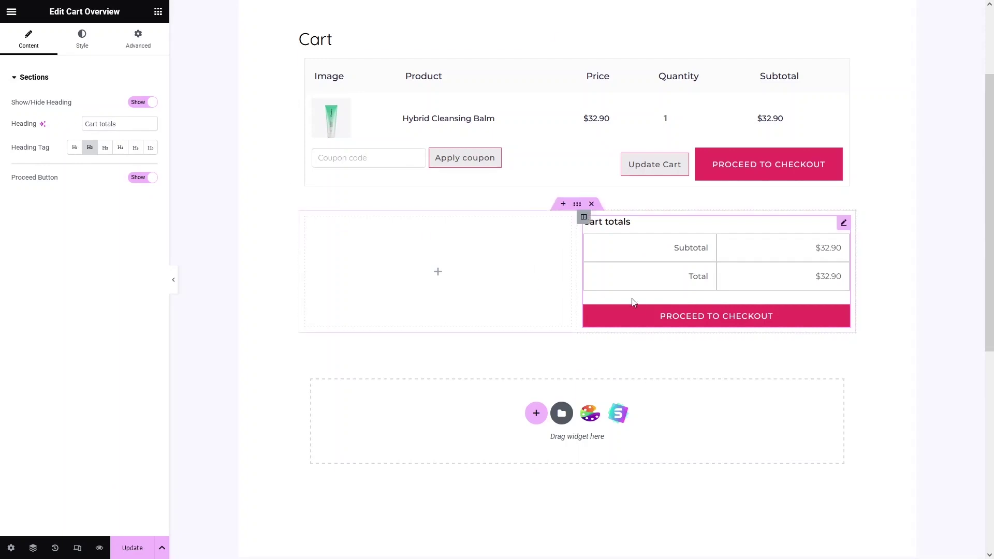
{"action": "left_click", "coordinate": [82, 48]}
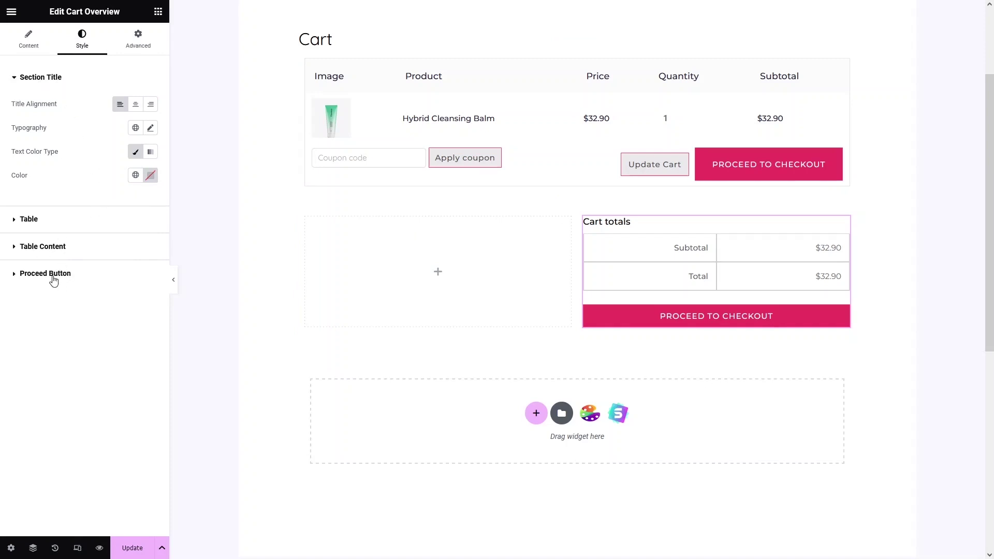
- Add the Coupon Form widget above the cart totals in the right column and view its input field style settings
{"action": "left_click", "coordinate": [158, 12]}
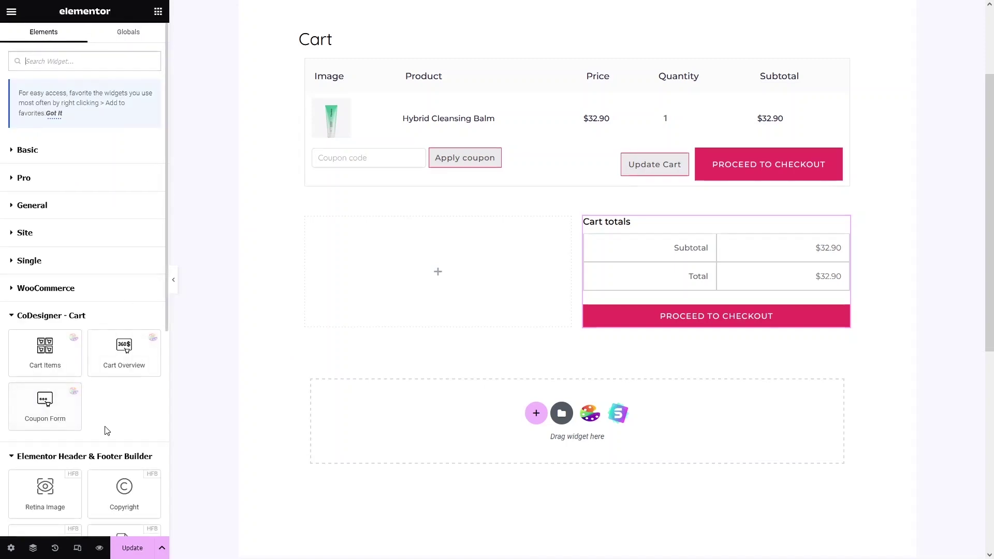
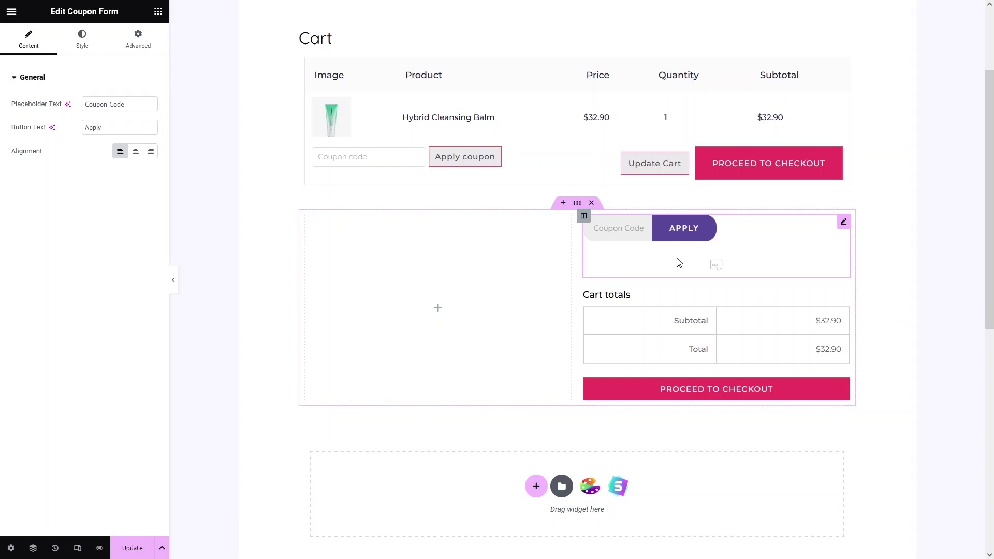
{"action": "left_click", "coordinate": [87, 43]}
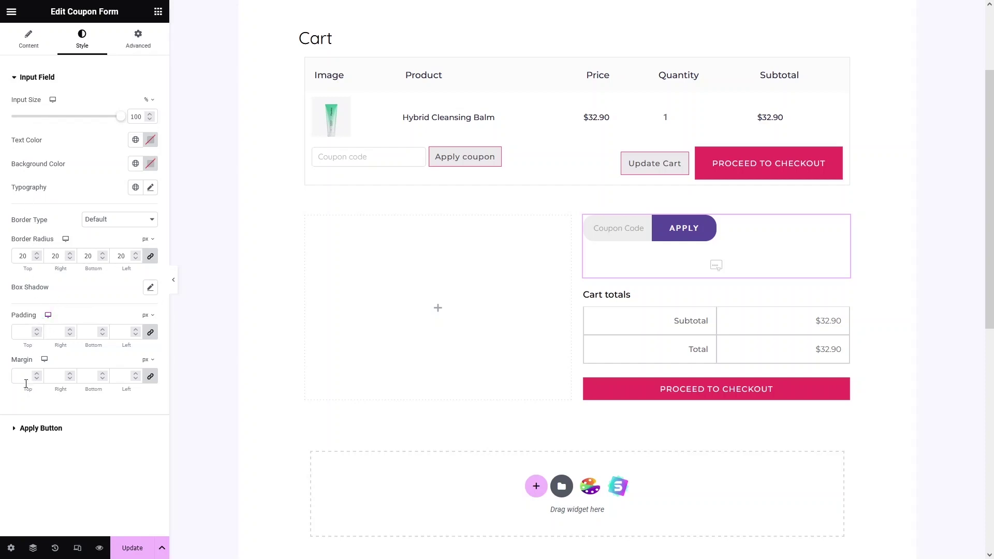
{"action": "scroll", "coordinate": [50, 263], "scroll_direction": "up", "scroll_amount": 1}
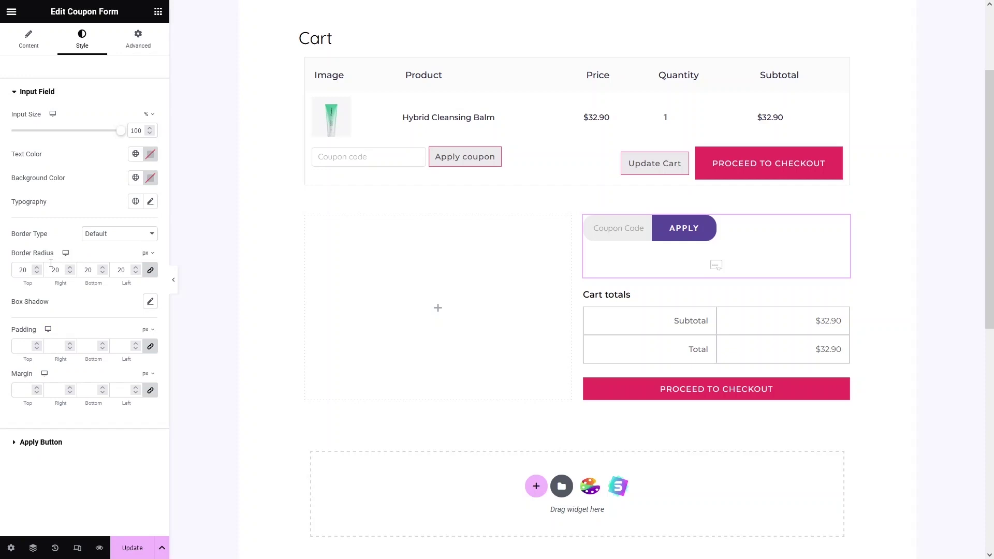
- Set the Coupon Form's Apply button background to the global color Theme Color 2
{"action": "left_click", "coordinate": [41, 443]}
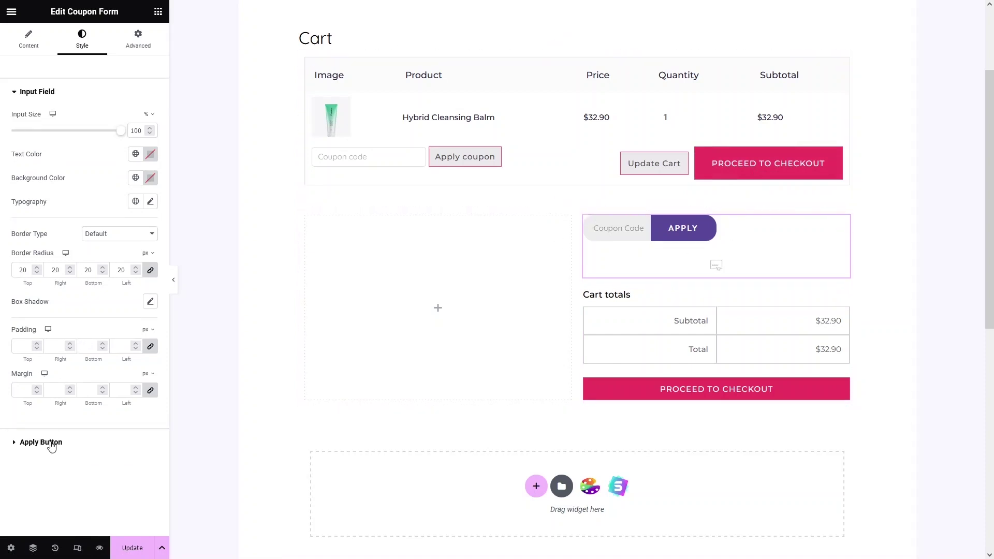
{"action": "left_click", "coordinate": [50, 446]}
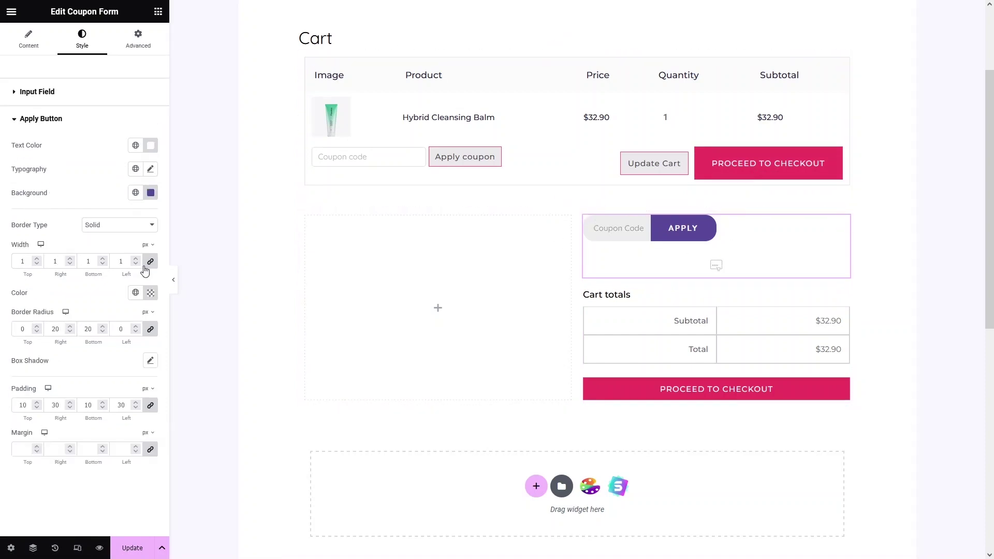
{"action": "left_click", "coordinate": [136, 193]}
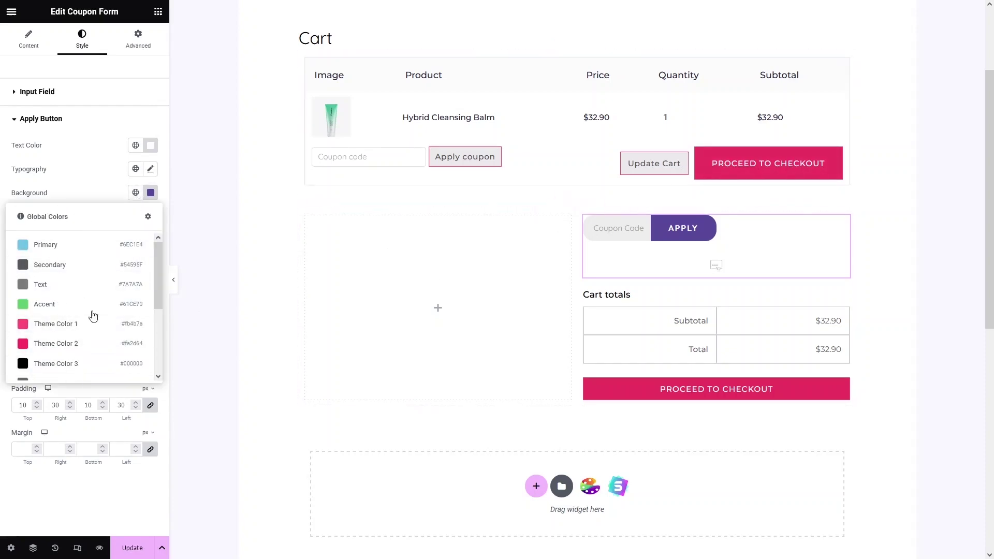
{"action": "left_click", "coordinate": [60, 352]}
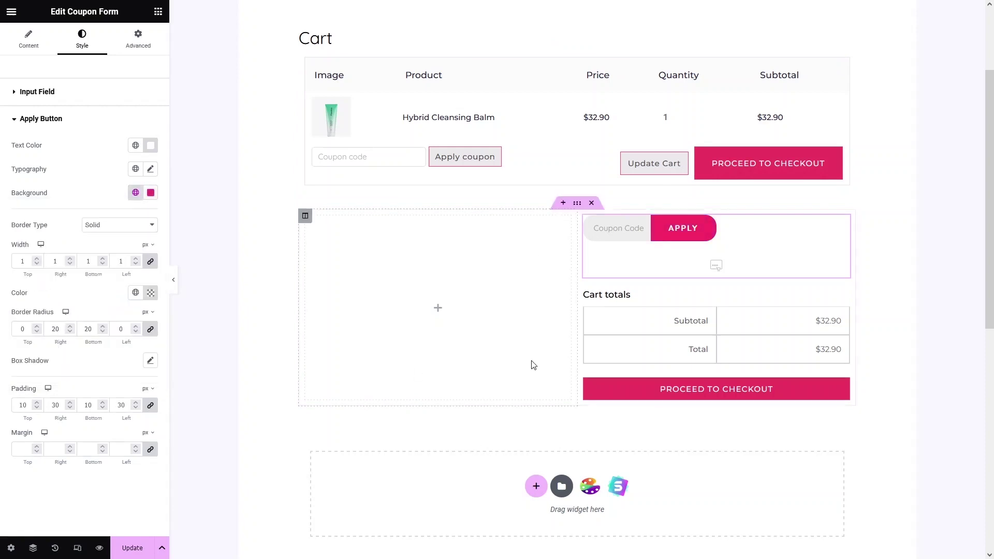
- Set the Coupon Form's Apply button background to the global color Theme Color 1 and update the cart page
{"action": "left_click", "coordinate": [136, 193]}
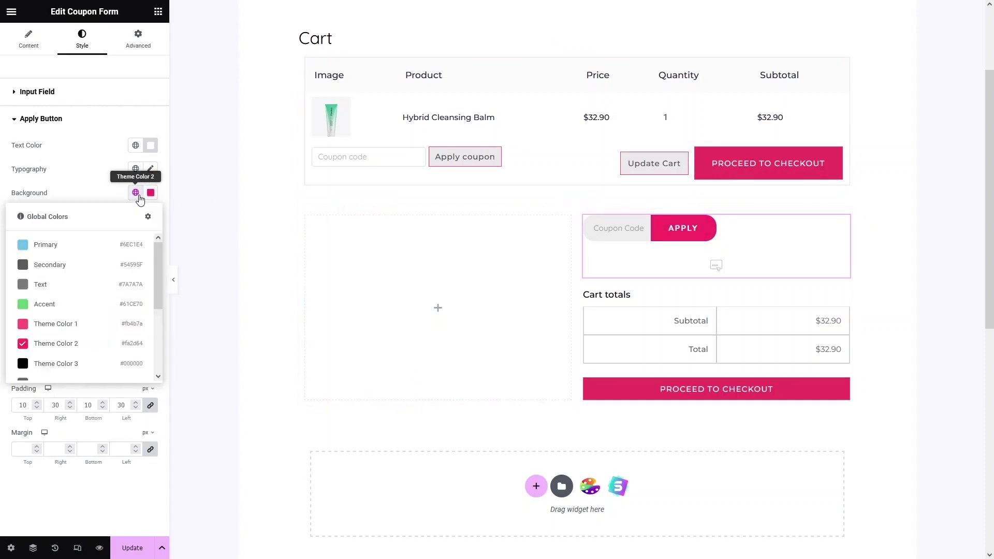
{"action": "left_click_drag", "start_coordinate": [159, 275], "coordinate": [158, 314]}
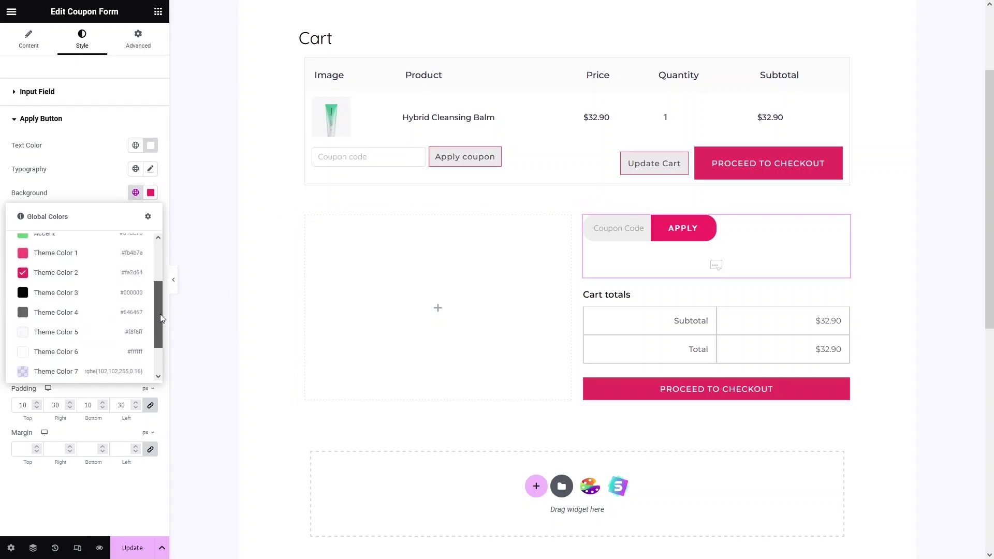
{"action": "left_click", "coordinate": [62, 259]}
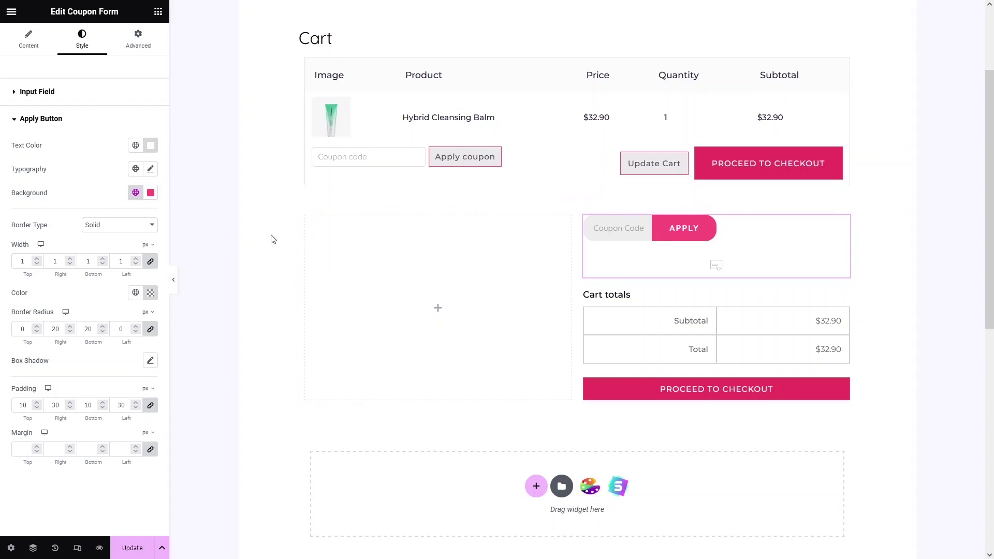
{"action": "left_click", "coordinate": [267, 305]}
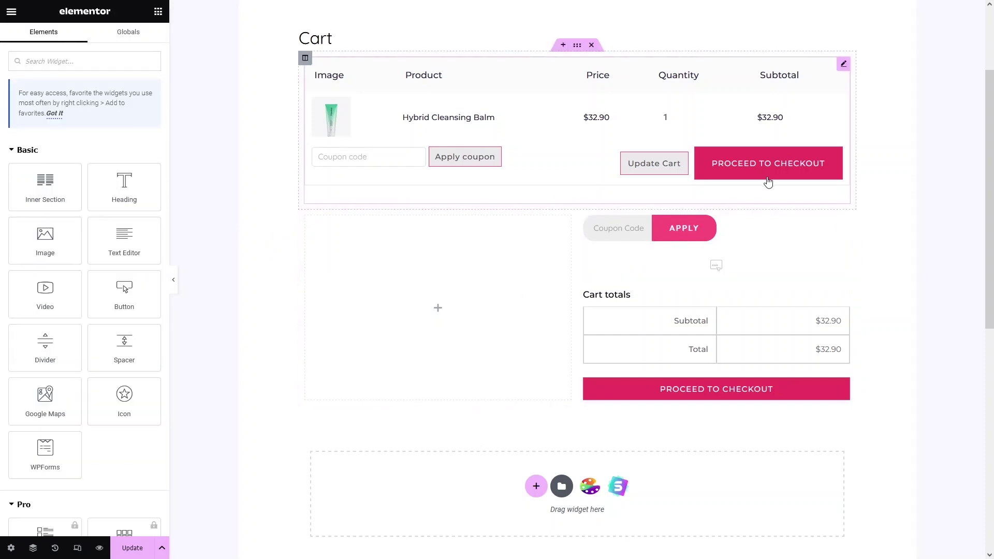
{"action": "left_click", "coordinate": [670, 263]}
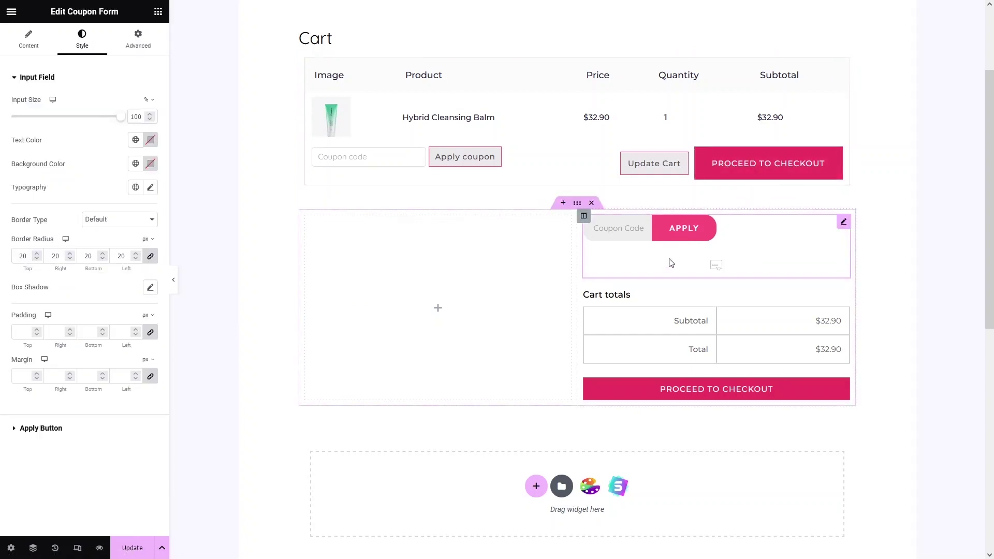
{"action": "left_click", "coordinate": [134, 552]}
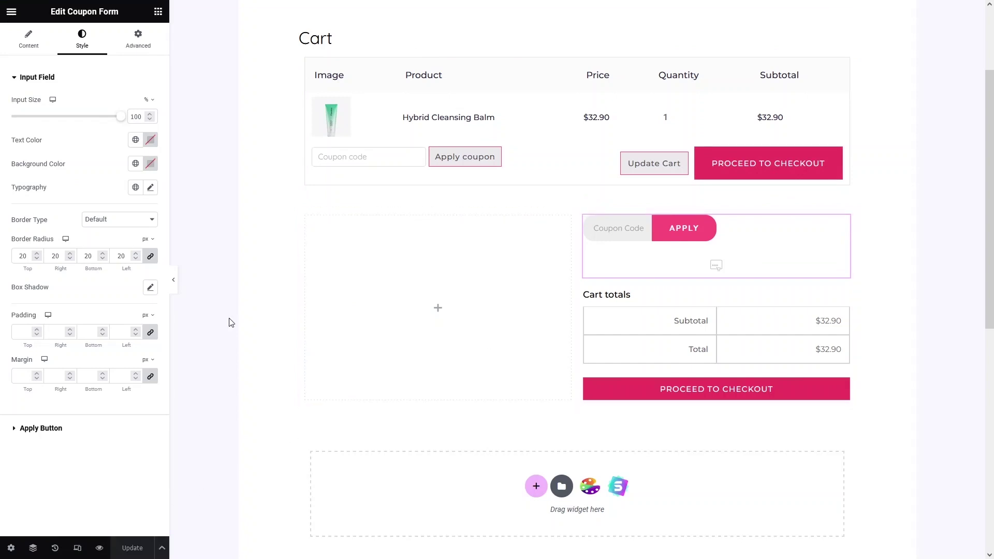
- Switch to the WordPress admin, list all pages, and view the published Cart page in a new tab down to the cart totals
{"action": "left_click", "coordinate": [58, 6]}
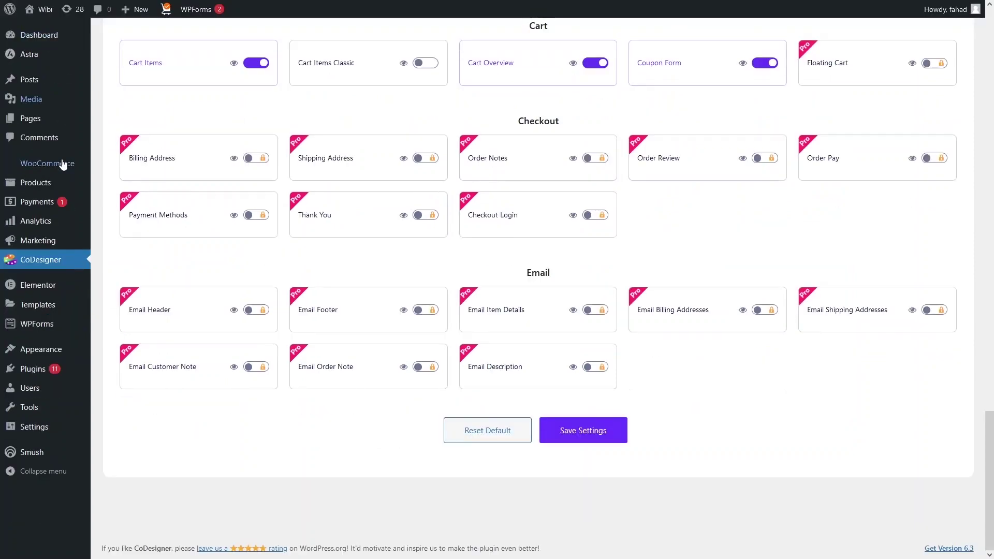
{"action": "mouse_move", "coordinate": [48, 123]}
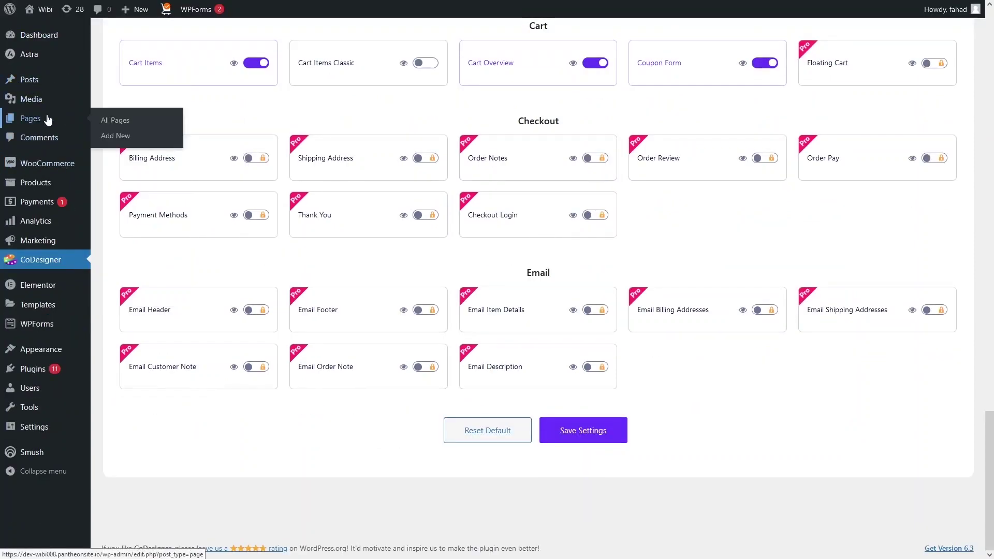
{"action": "left_click", "coordinate": [112, 124]}
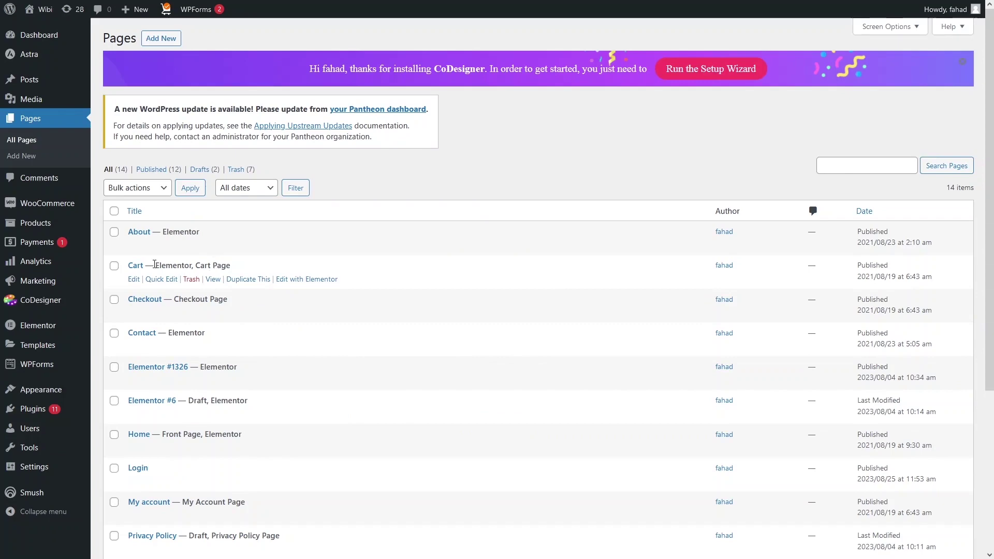
{"action": "middle_click", "coordinate": [213, 280]}
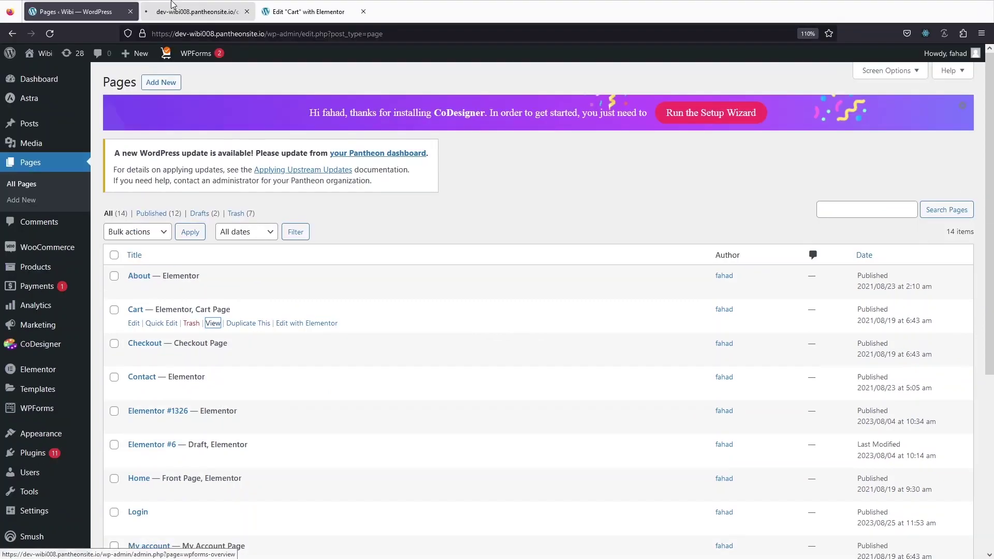
{"action": "left_click", "coordinate": [173, 11]}
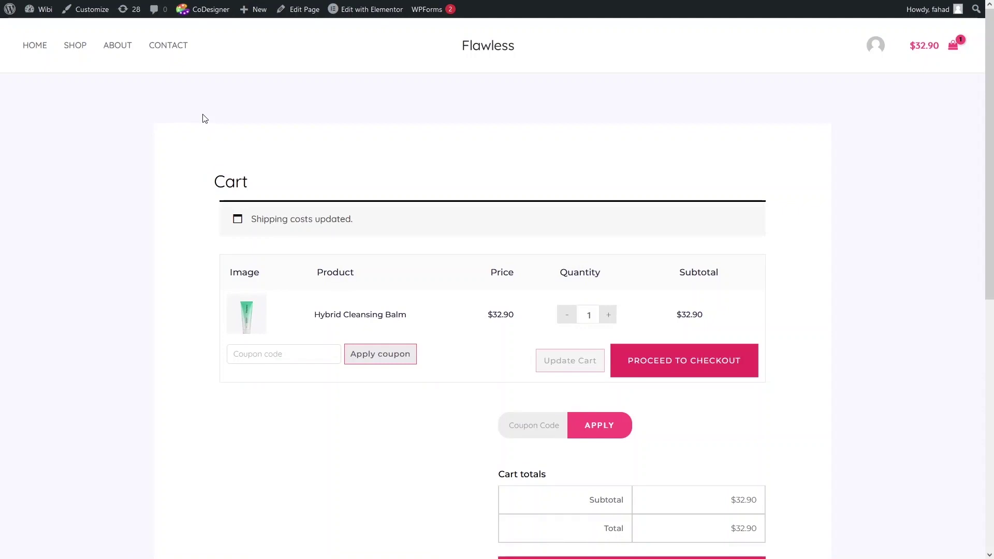
{"action": "scroll", "coordinate": [334, 189], "scroll_direction": "down", "scroll_amount": 3}
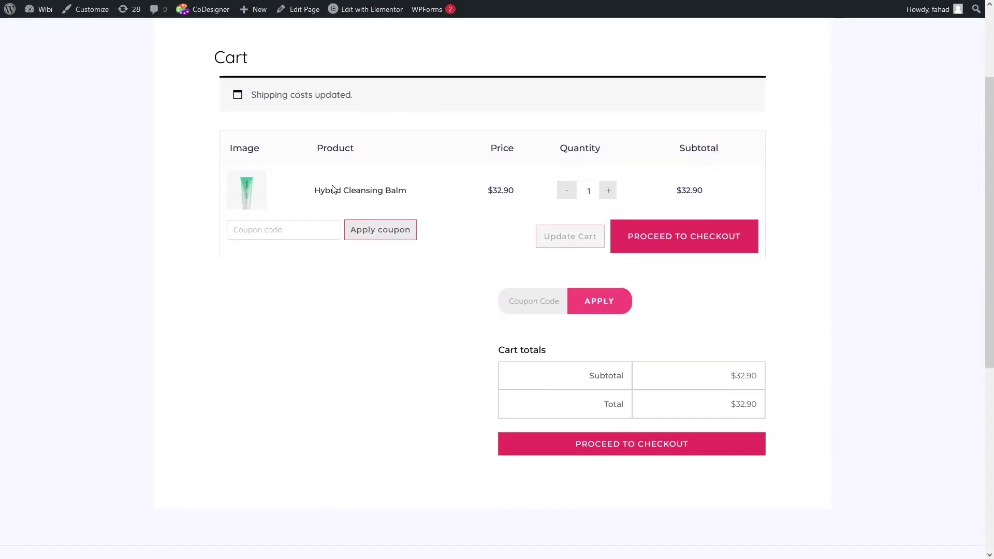